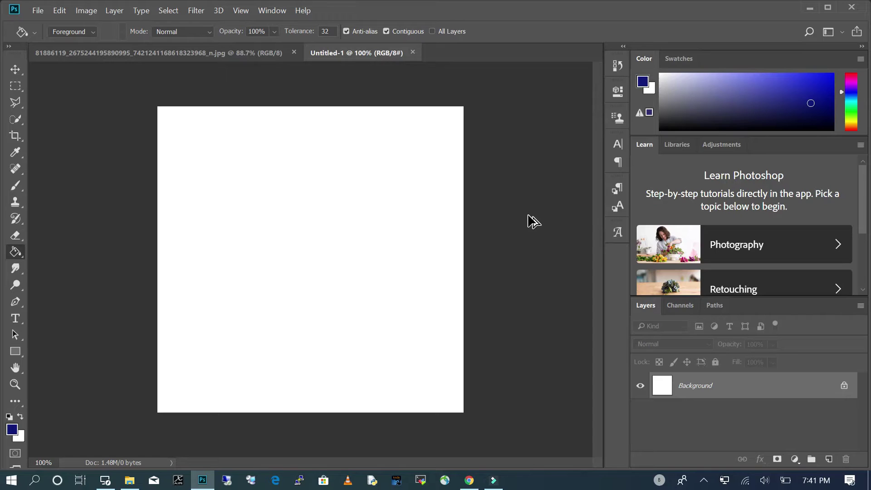
# Step: Fit the blank Untitled-1 square canvas to the screen at about 121% zoom
pyautogui.hotkey('ctrl', '0')
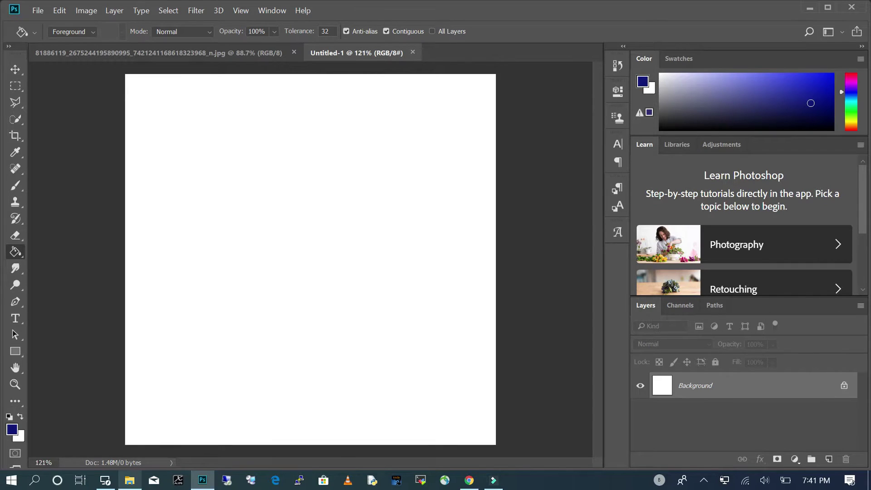
# Step: Place the 80674784 crowd photo from File Explorer onto the canvas
pyautogui.click(130, 480)
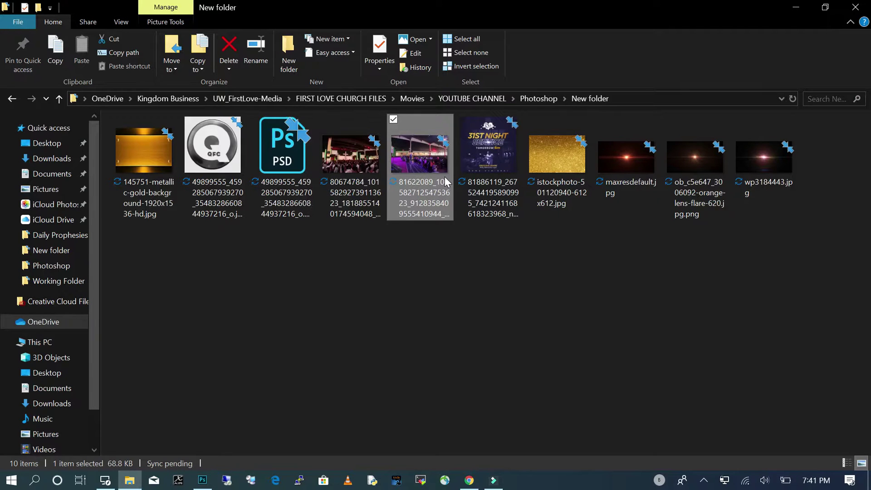
pyautogui.moveTo(358, 164); pyautogui.dragTo(309, 292)
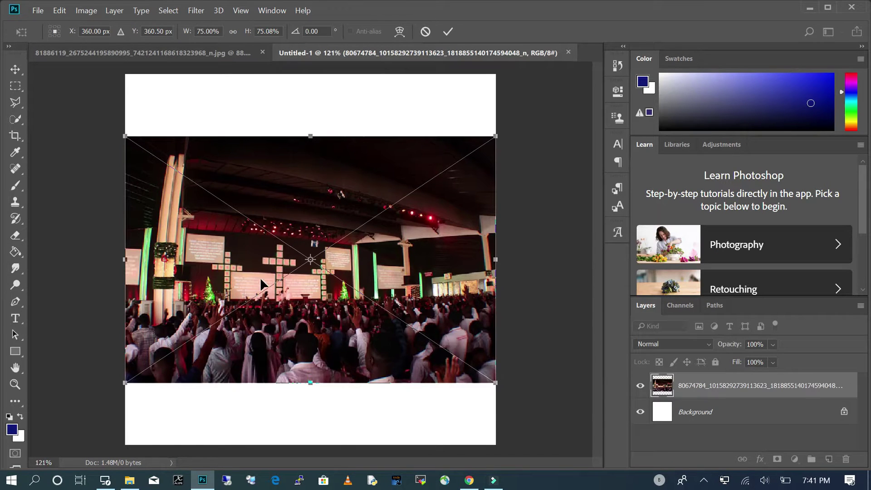
pyautogui.moveTo(249, 266); pyautogui.dragTo(249, 209)
pyautogui.press('Return')
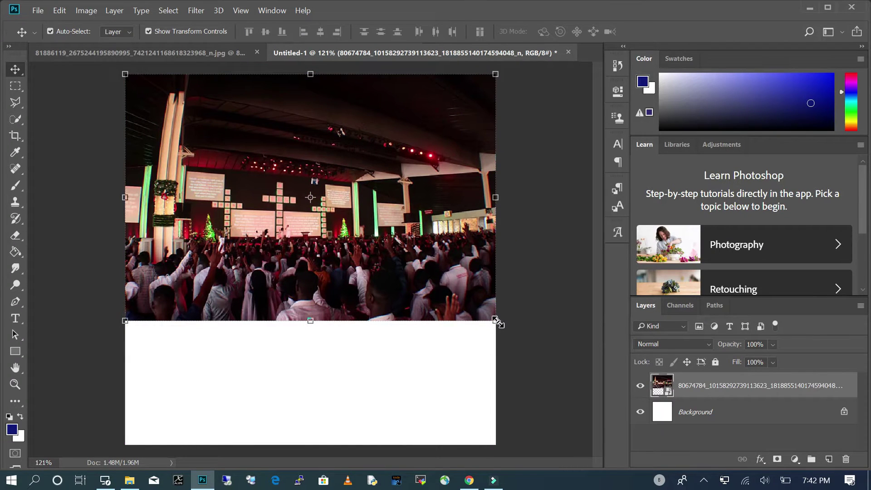
# Step: Scale the crowd photo up and shift it left to fill the whole canvas
pyautogui.moveTo(498, 322); pyautogui.dragTo(667, 482)
pyautogui.moveTo(388, 369); pyautogui.dragTo(321, 355)
pyautogui.press('Return')
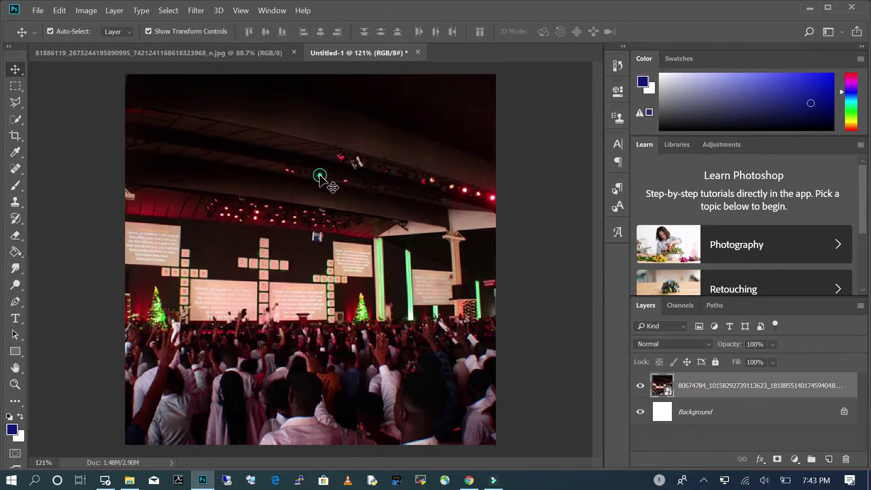
# Step: Apply a Black & White adjustment to the crowd photo with Tint at 9% saturation
pyautogui.click(87, 11)
pyautogui.moveTo(128, 42)
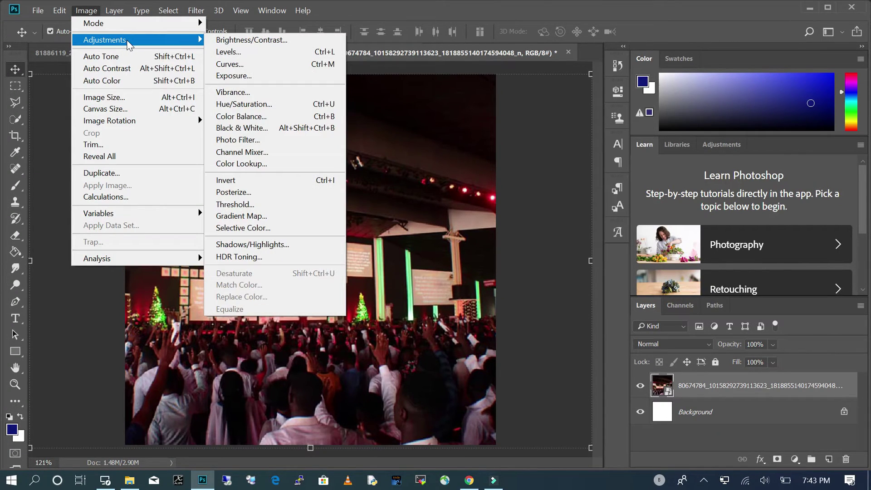
pyautogui.click(264, 127)
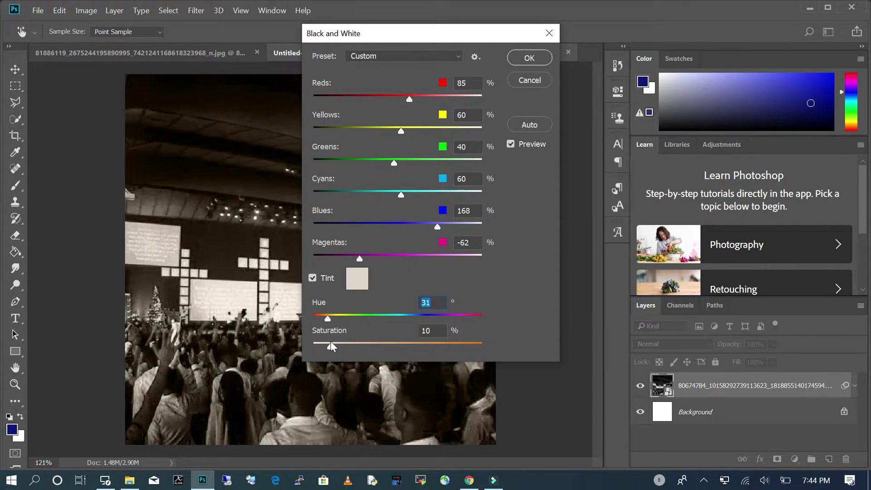
pyautogui.moveTo(330, 341); pyautogui.dragTo(328, 340)
pyautogui.click(522, 59)
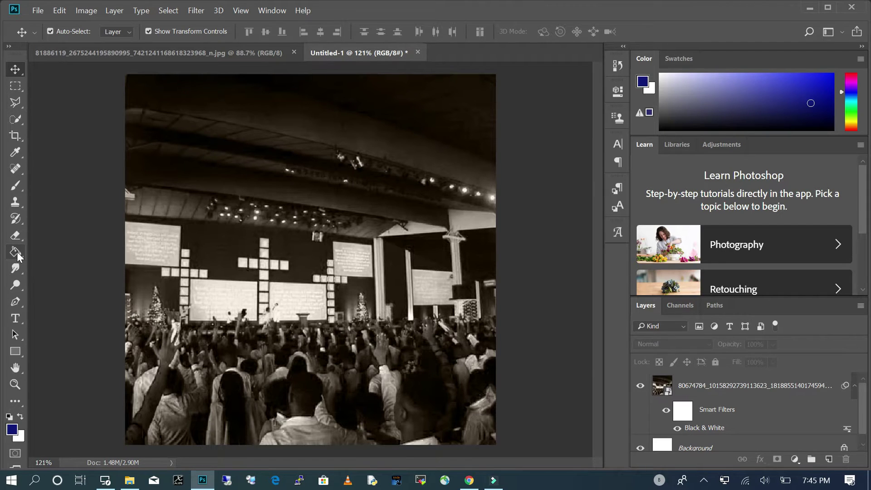
# Step: Add Layer 1 above the photo, fill it purple, and lower its opacity to 66%
pyautogui.click(426, 273)
pyautogui.click(815, 423)
pyautogui.click(829, 459)
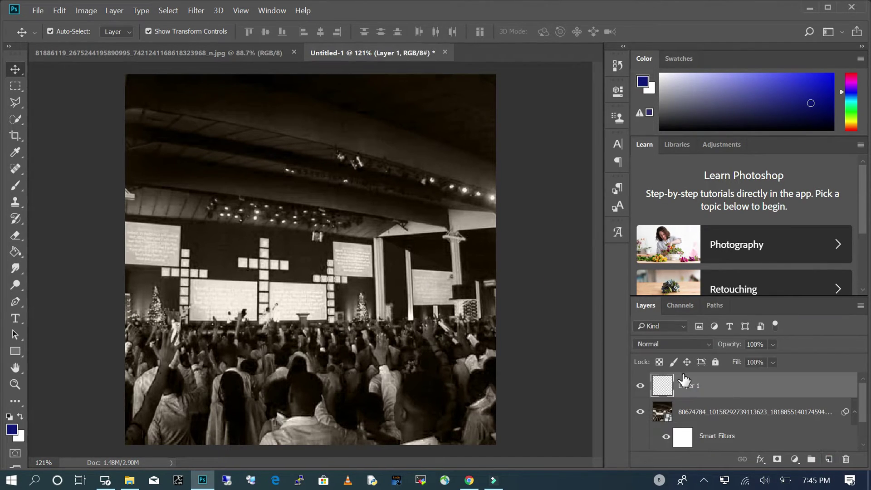
pyautogui.click(18, 254)
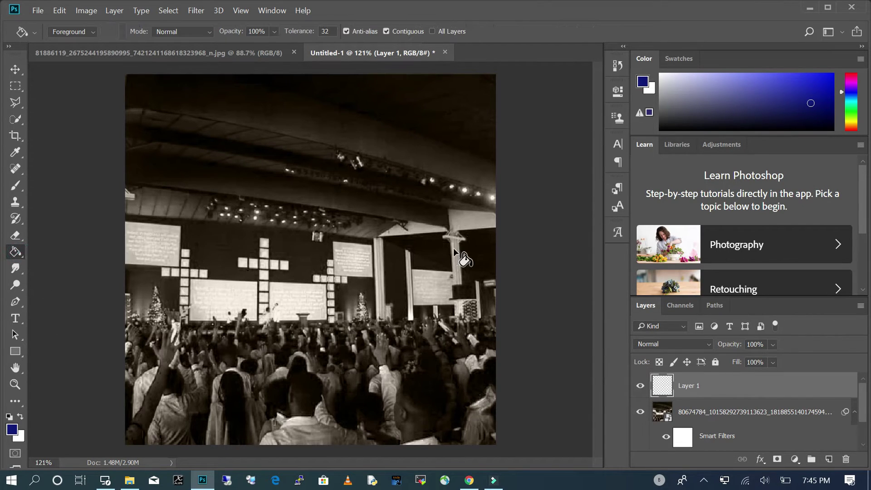
pyautogui.click(395, 256)
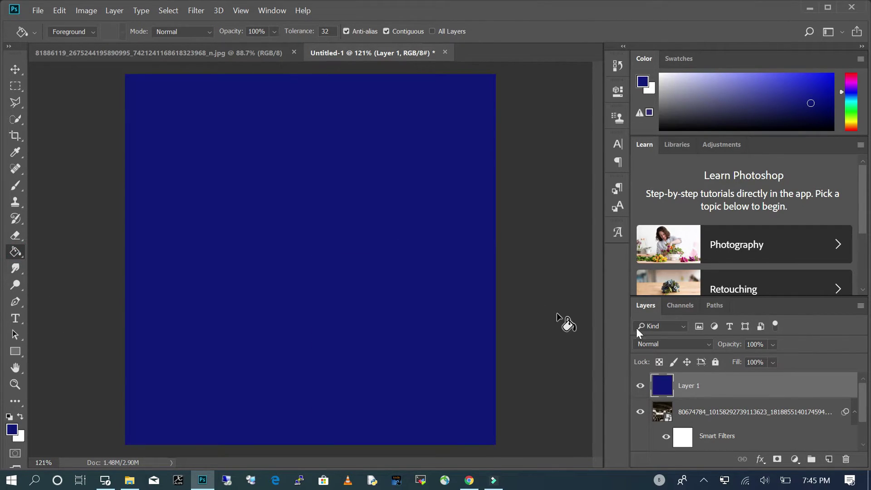
pyautogui.click(772, 345)
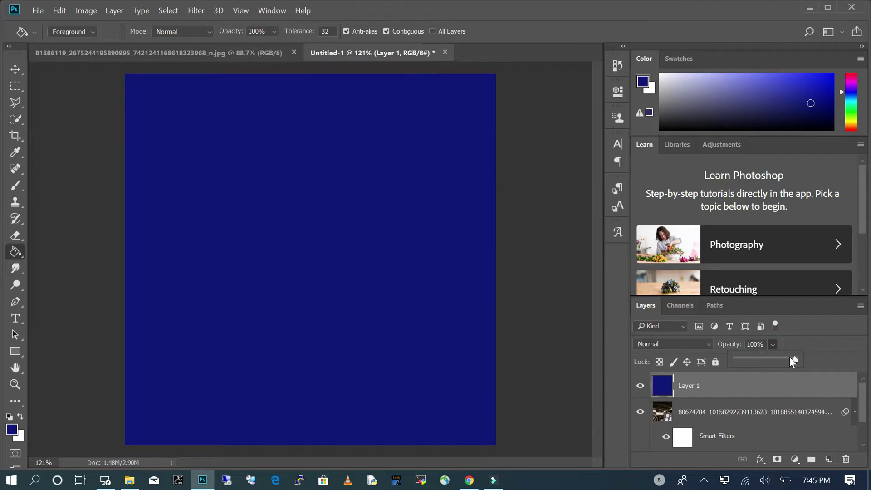
pyautogui.moveTo(777, 360); pyautogui.dragTo(771, 360)
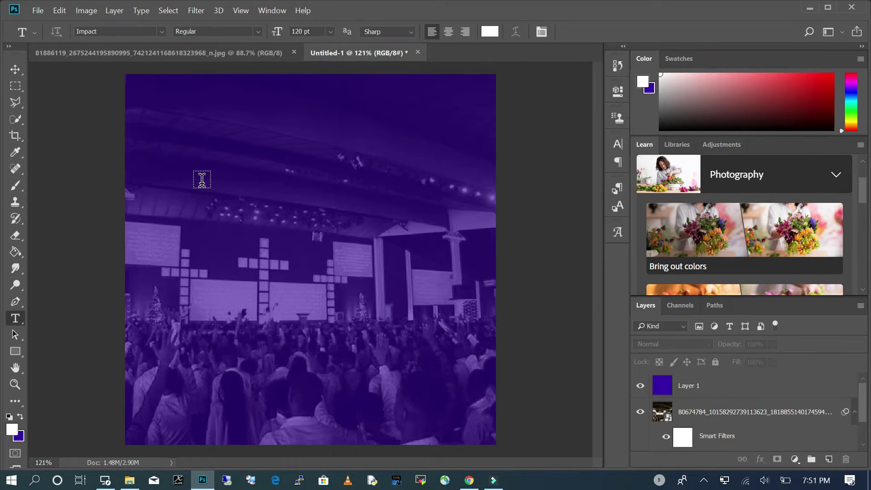
# Step: Type '31ST NIGHT' near the flyer's top and move it left to centre it
pyautogui.click(201, 182)
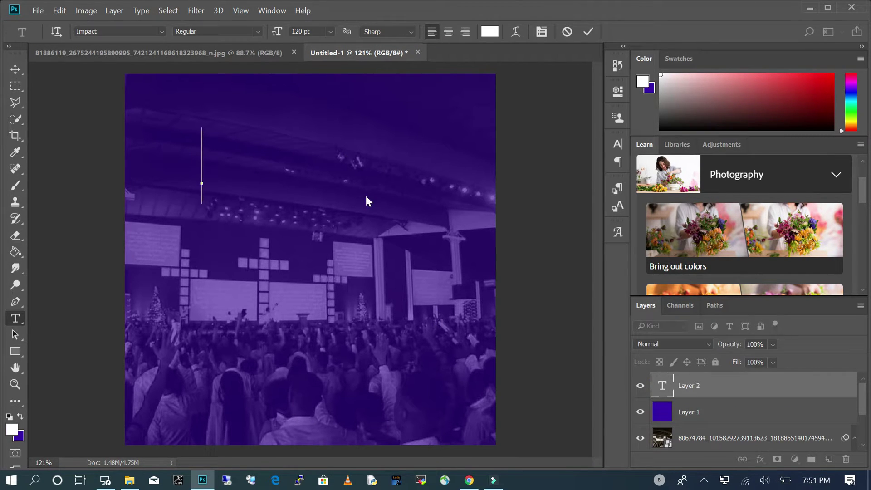
pyautogui.write('3')
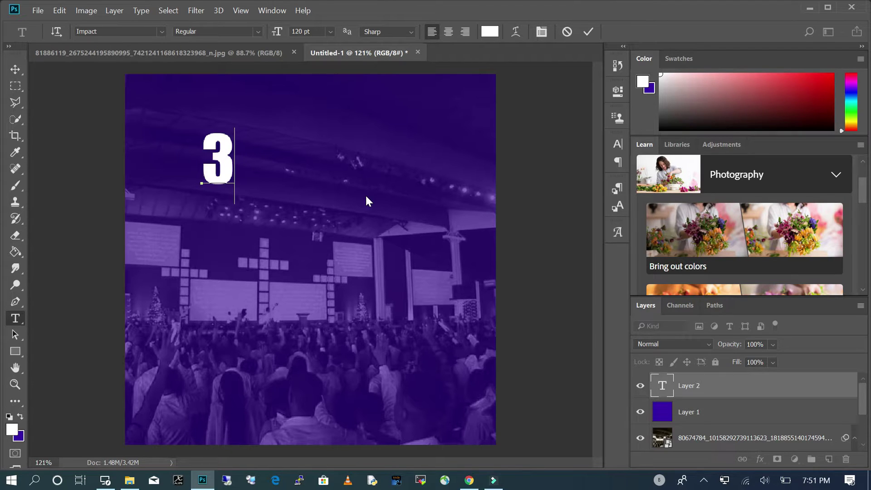
pyautogui.write('1ST ')
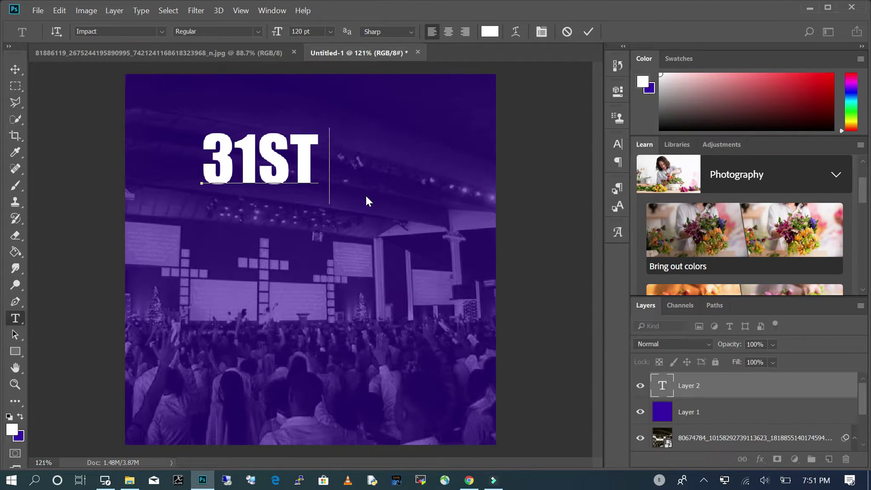
pyautogui.write('NIGHT')
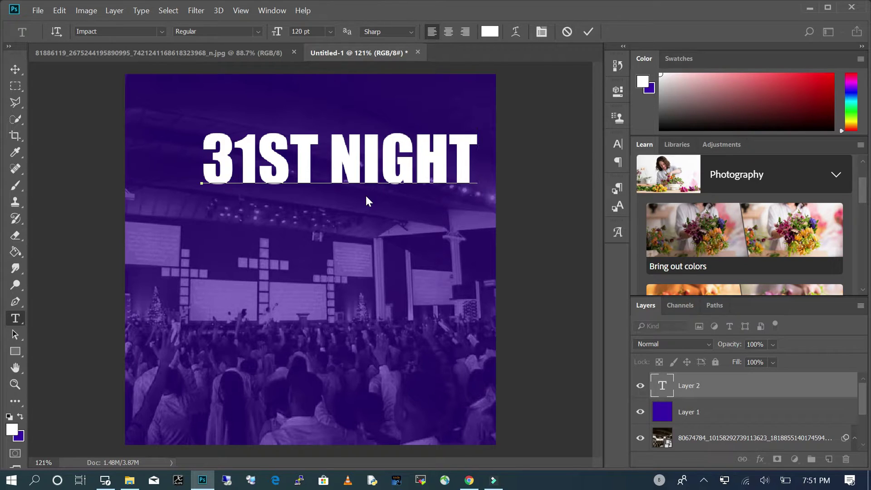
pyautogui.click(18, 71)
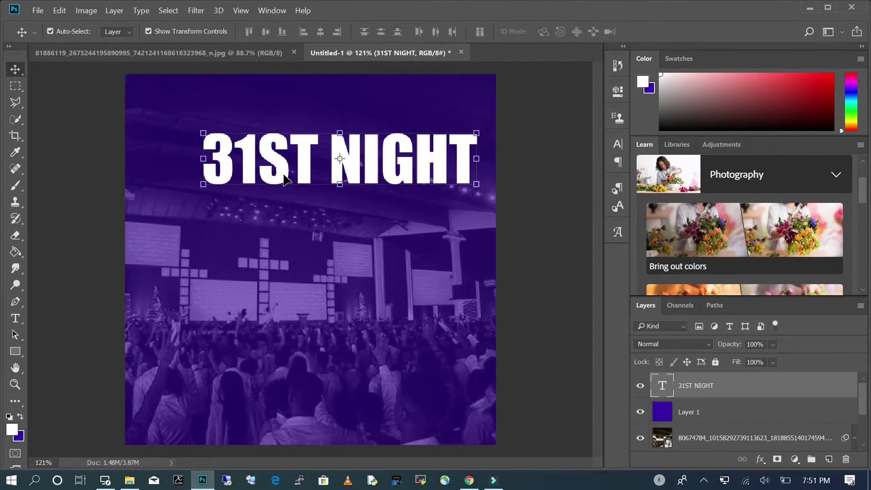
pyautogui.moveTo(284, 179); pyautogui.dragTo(261, 187)
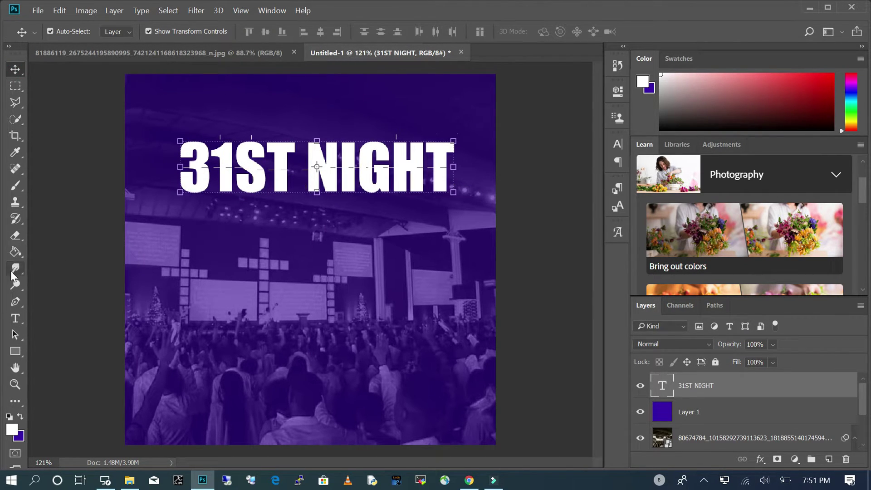
# Step: Type 'SERVICE' on a new text line below 31ST NIGHT
pyautogui.click(15, 317)
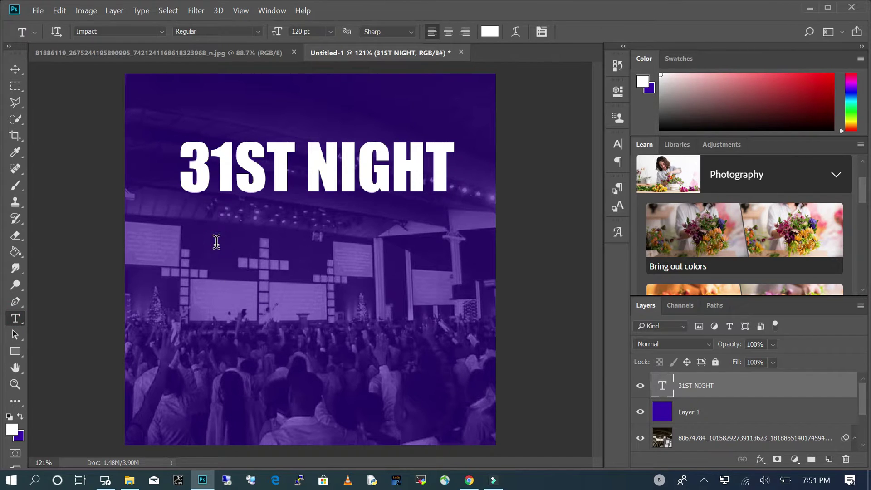
pyautogui.click(231, 241)
pyautogui.write('SERVICE')
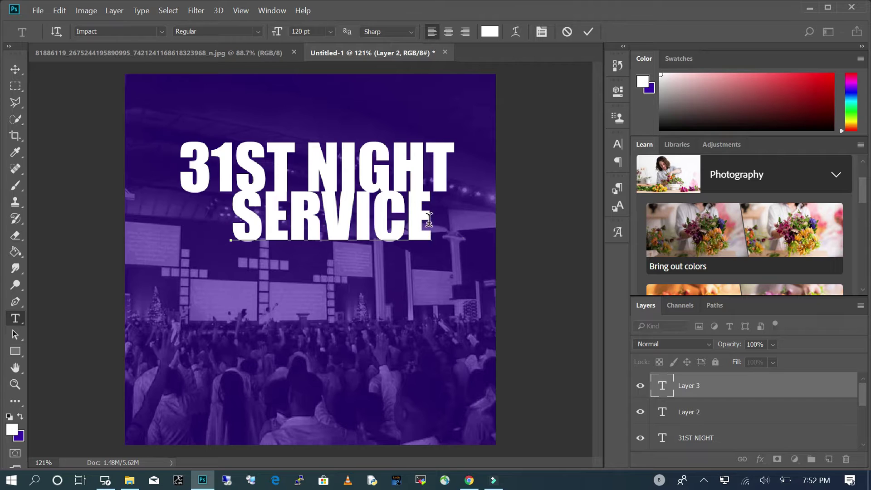
# Step: Restyle SERVICE in Hussar Bold Italic Outline at 80 pt
pyautogui.moveTo(428, 219); pyautogui.dragTo(229, 223)
pyautogui.click(161, 31)
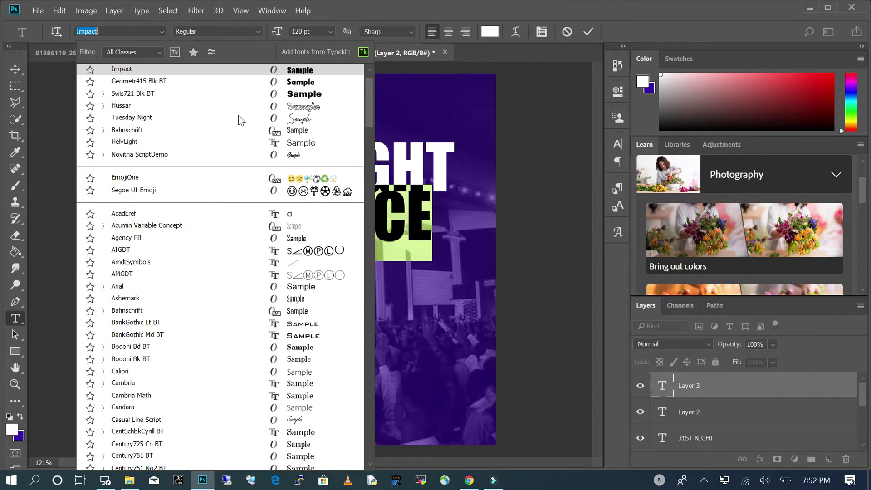
pyautogui.click(309, 108)
pyautogui.click(255, 31)
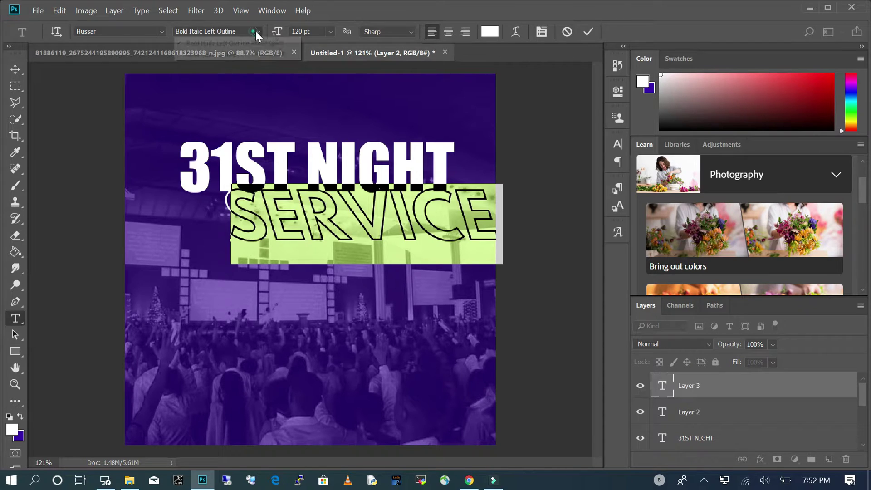
pyautogui.click(236, 56)
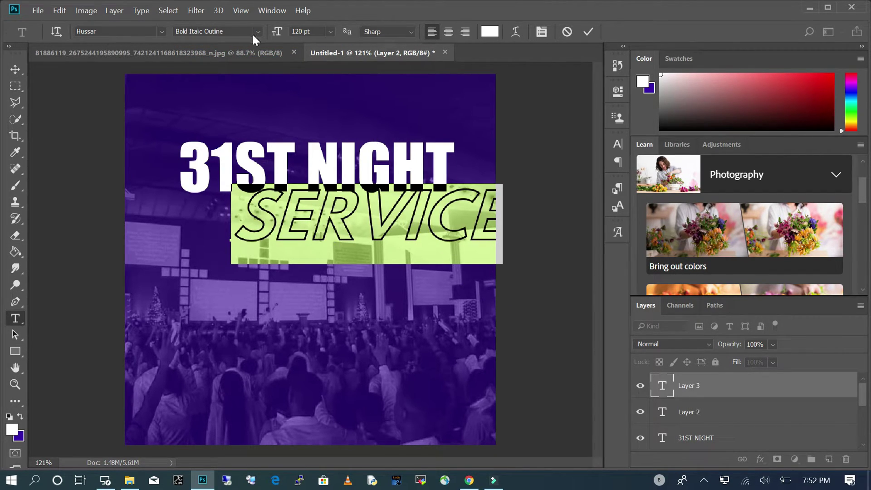
pyautogui.click(315, 31)
pyautogui.write('100')
pyautogui.press('Return')
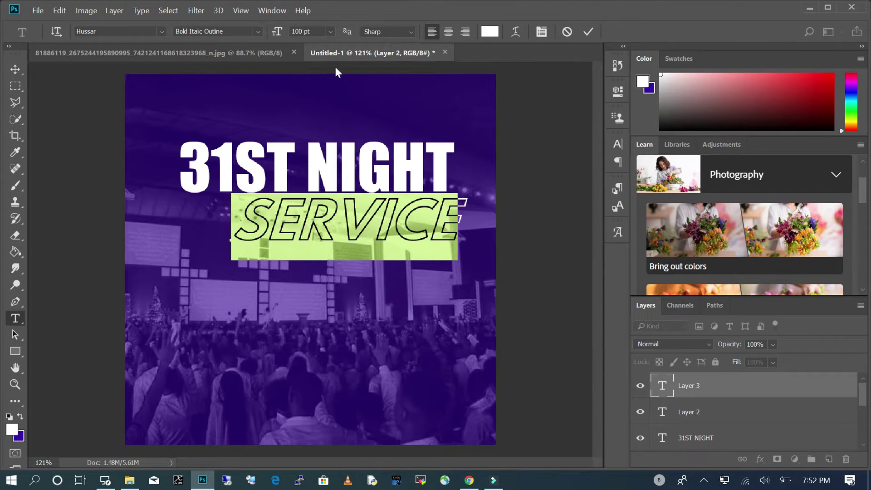
pyautogui.click(308, 31)
pyautogui.write('80')
pyautogui.press('Return')
# Step: Move SERVICE up to sit just beneath 31ST NIGHT
pyautogui.click(15, 69)
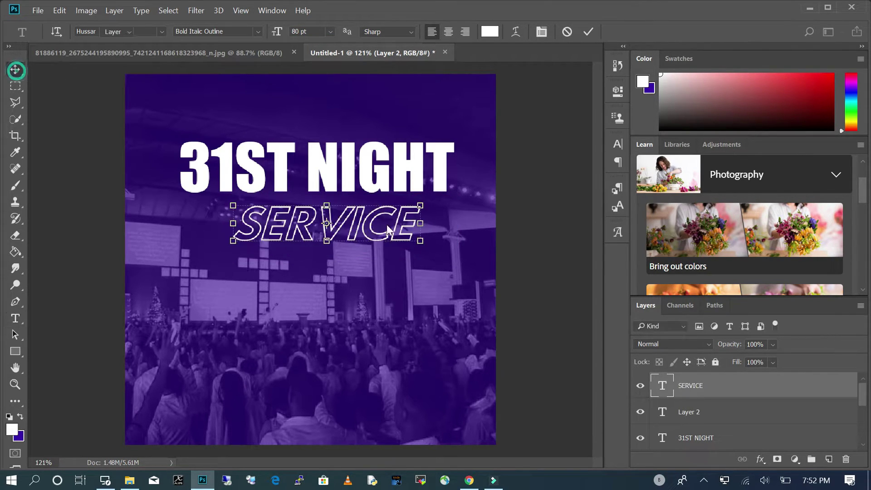
pyautogui.click(357, 236)
pyautogui.moveTo(357, 236); pyautogui.dragTo(353, 228)
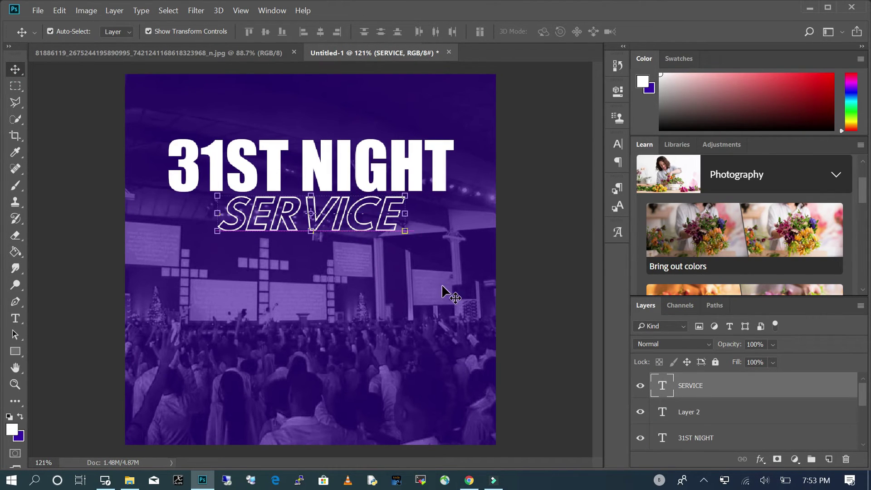
pyautogui.click(443, 284)
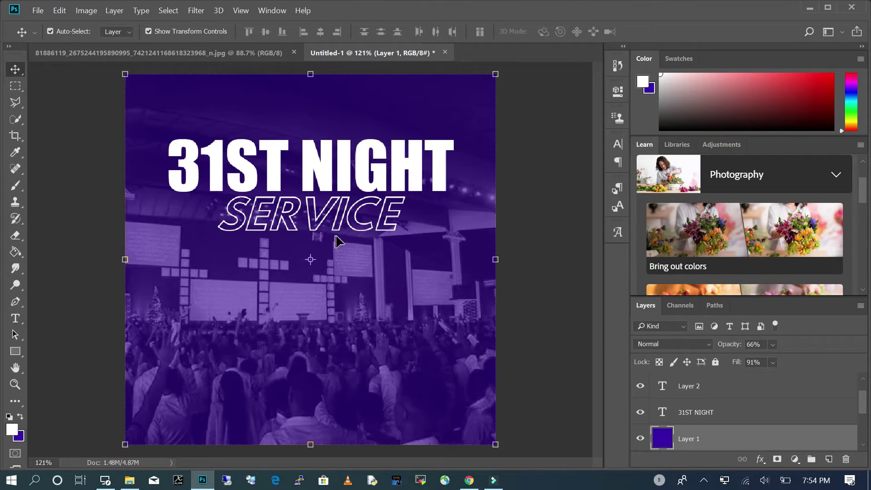
# Step: Recolour the 31ST NIGHT headline to web-safe yellow #ffcc00
pyautogui.click(13, 430)
pyautogui.click(819, 245)
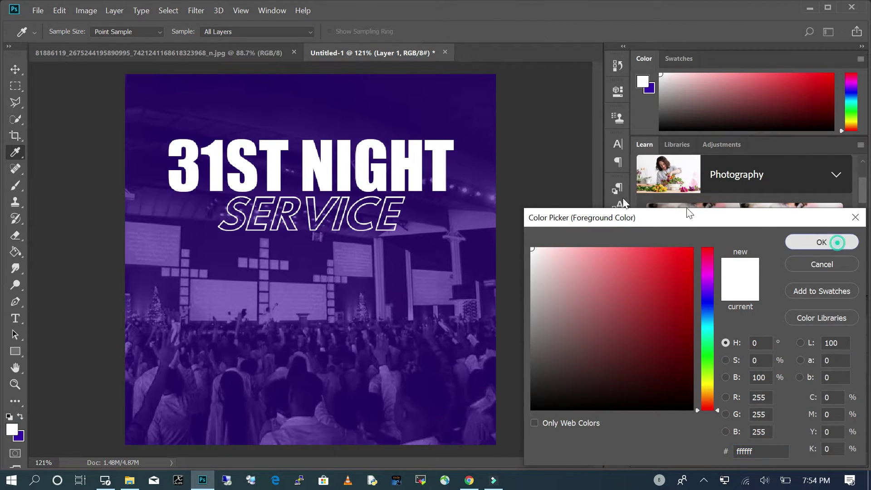
pyautogui.click(15, 319)
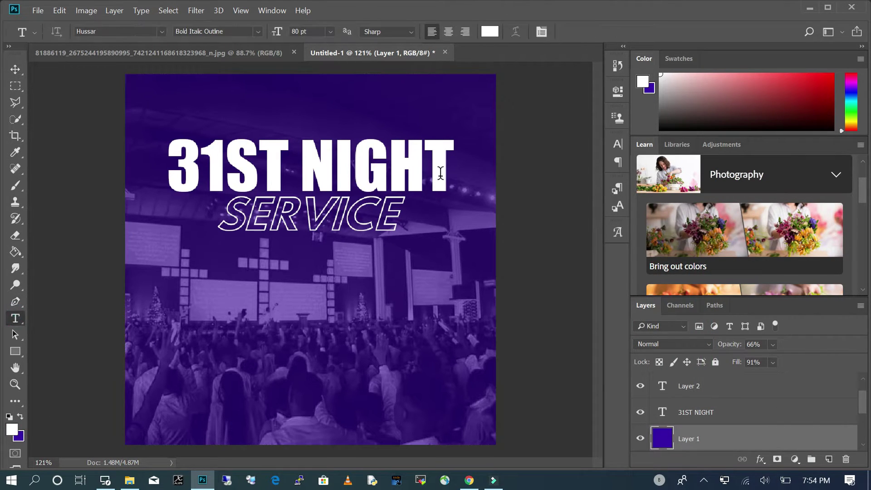
pyautogui.moveTo(447, 164); pyautogui.dragTo(167, 170)
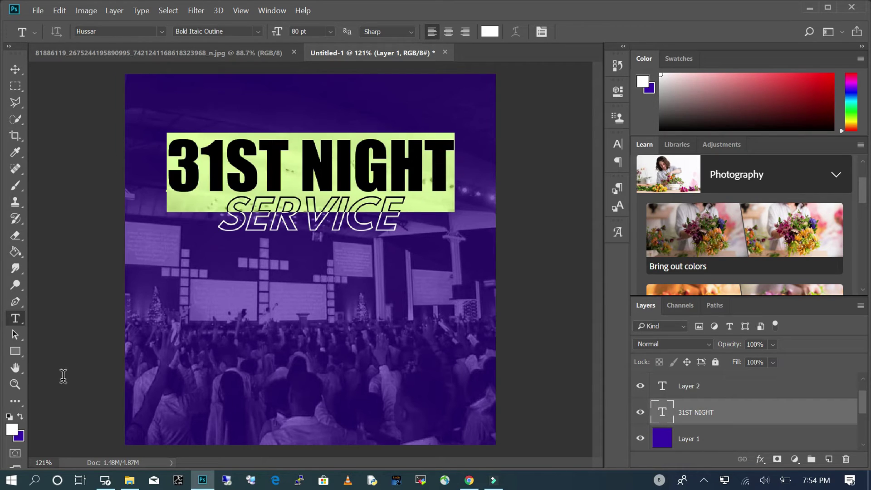
pyautogui.click(13, 433)
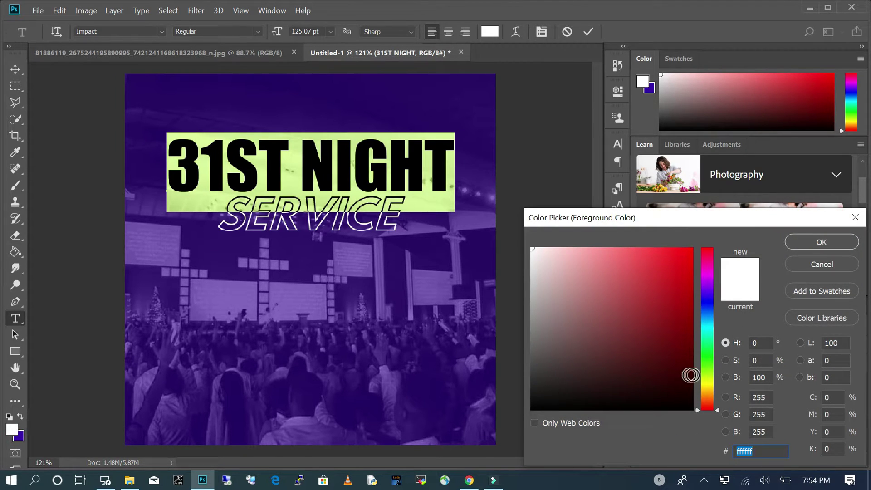
pyautogui.click(707, 378)
pyautogui.click(707, 389)
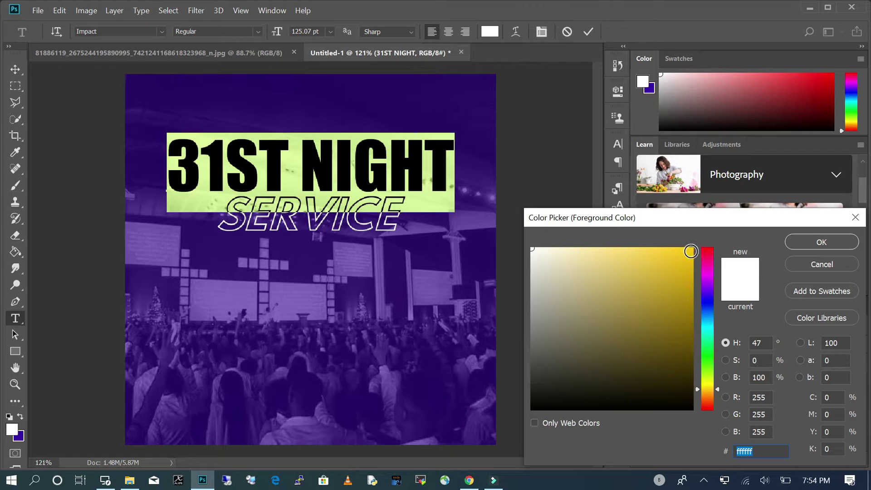
pyautogui.click(690, 252)
pyautogui.click(769, 295)
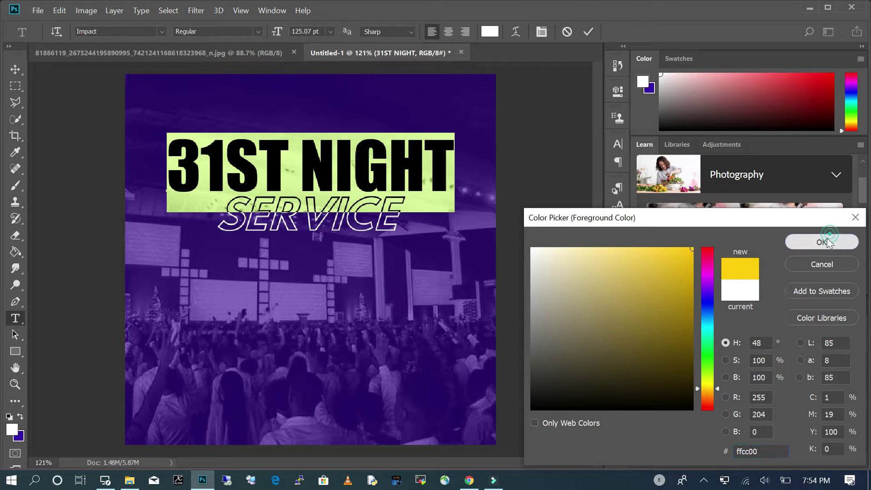
pyautogui.click(796, 243)
pyautogui.click(296, 278)
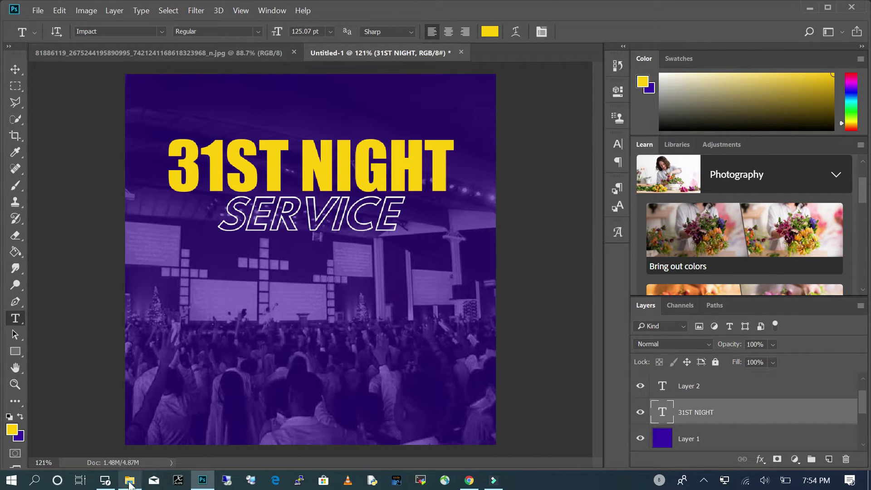
# Step: Place the metallic gold image from File Explorer and move it up over the headline
pyautogui.moveTo(129, 484)
pyautogui.click(140, 437)
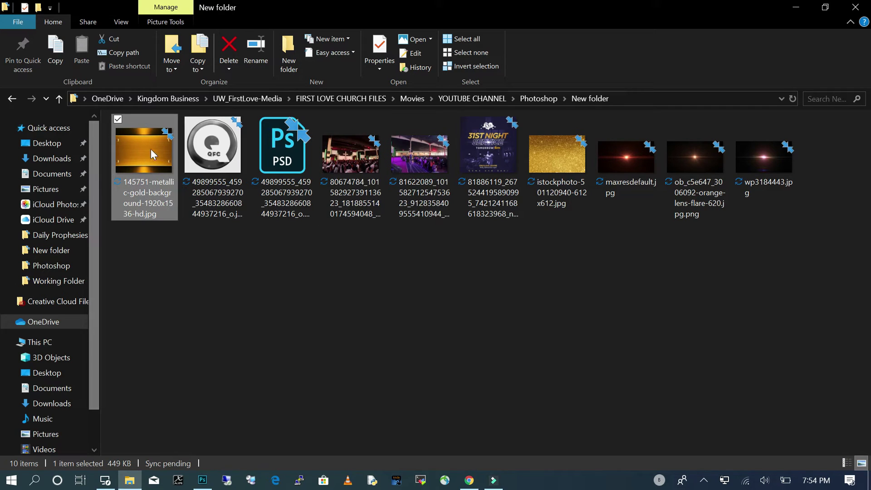
pyautogui.moveTo(151, 149); pyautogui.dragTo(273, 281)
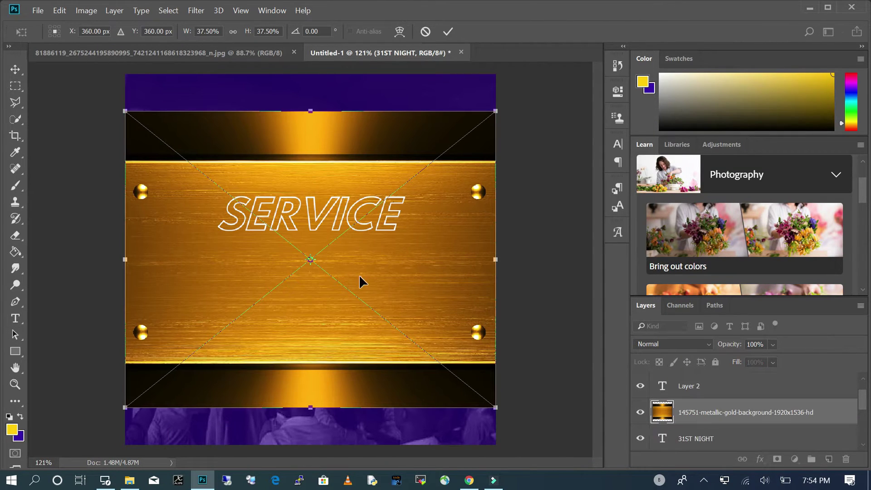
pyautogui.moveTo(440, 292); pyautogui.dragTo(442, 248)
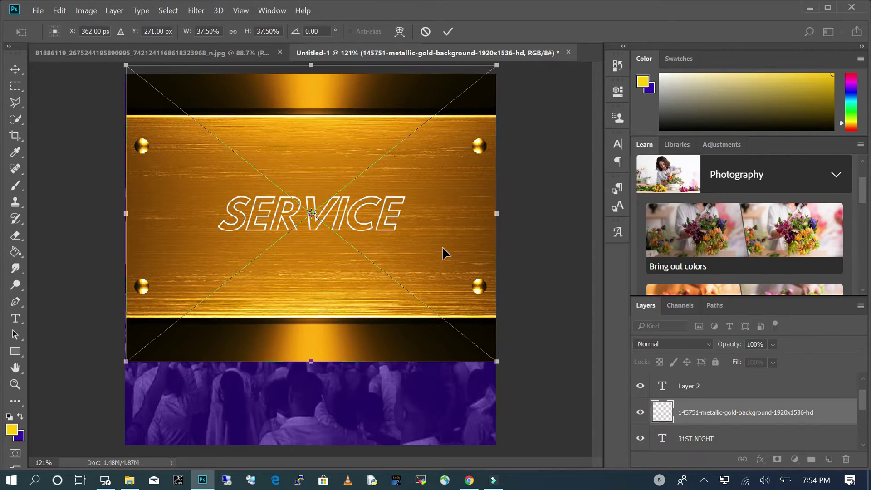
pyautogui.press('Return')
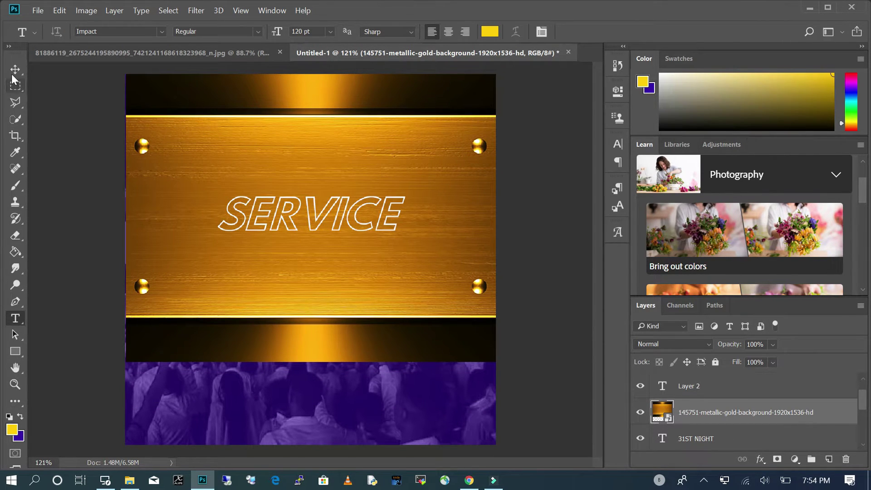
pyautogui.click(15, 69)
pyautogui.click(322, 206)
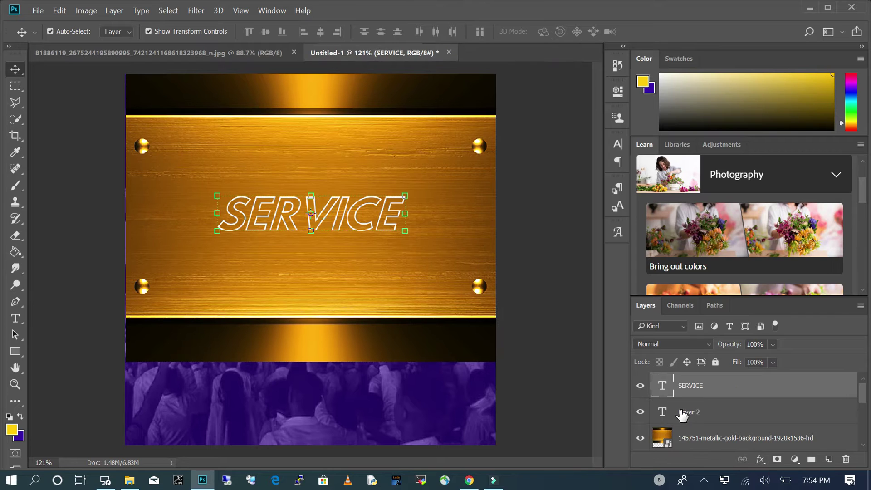
# Step: Hide SERVICE and clip the gold image layer into the 31ST NIGHT text
pyautogui.click(640, 385)
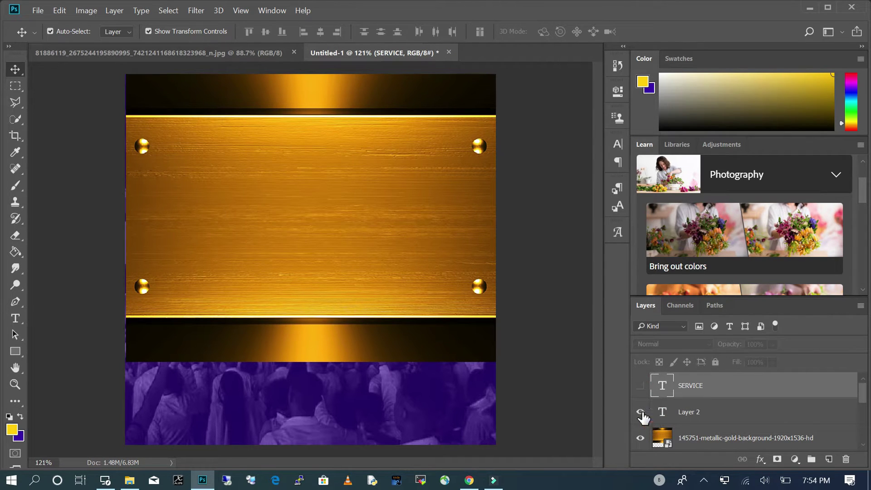
pyautogui.click(847, 405)
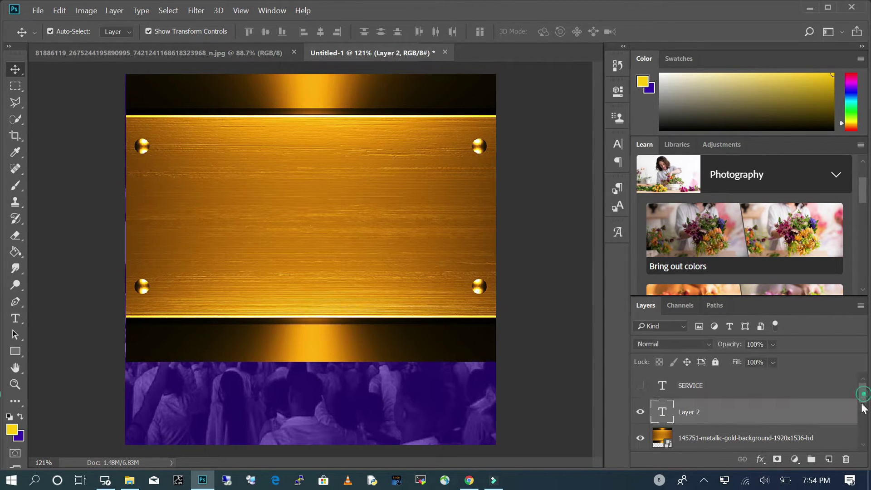
pyautogui.scroll(-2, 864, 408)
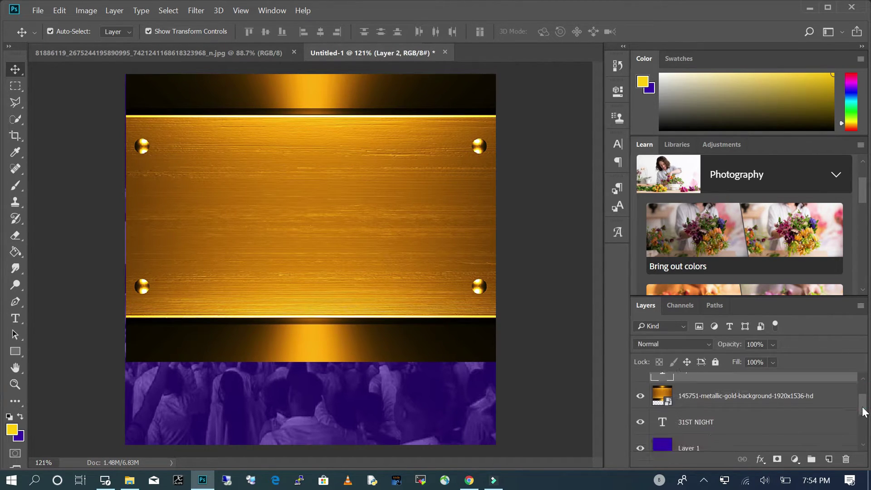
pyautogui.click(724, 389)
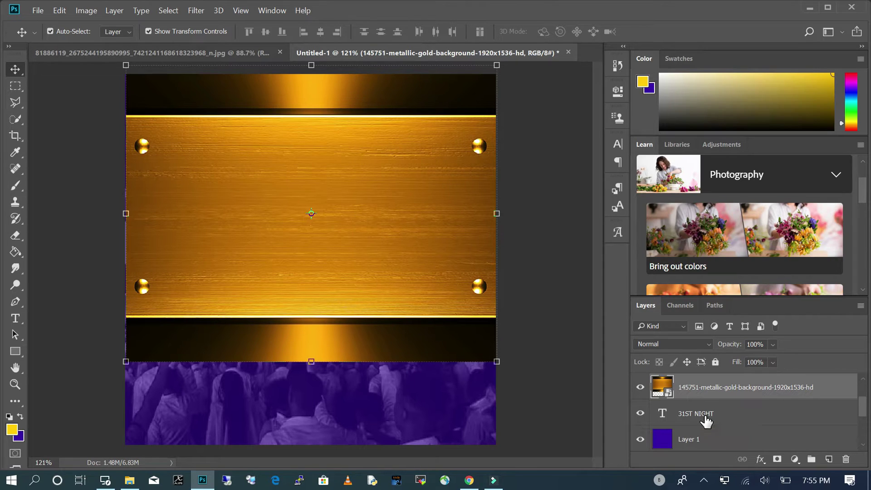
pyautogui.rightClick(734, 388)
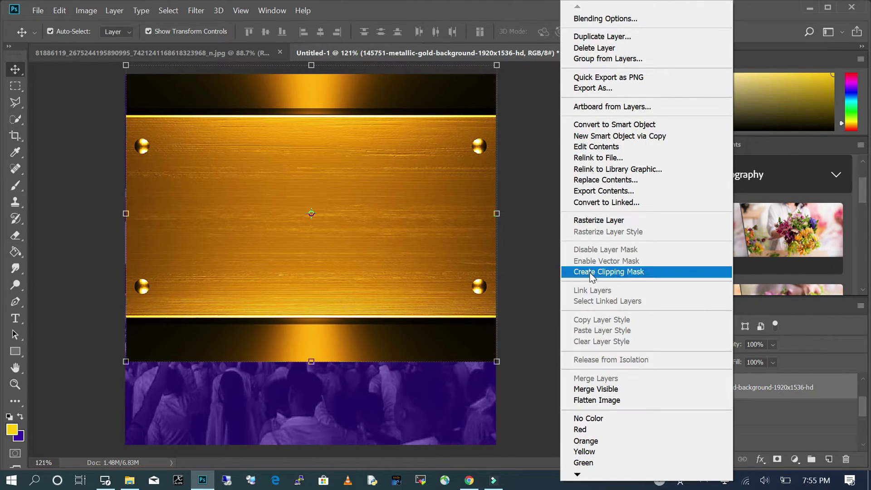
pyautogui.click(633, 274)
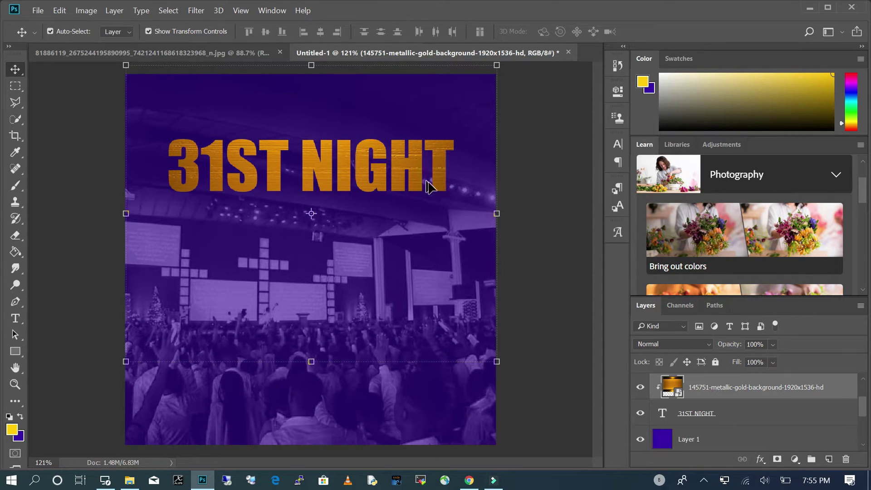
# Step: Show the SERVICE layer again and nudge it slightly upward
pyautogui.click(544, 290)
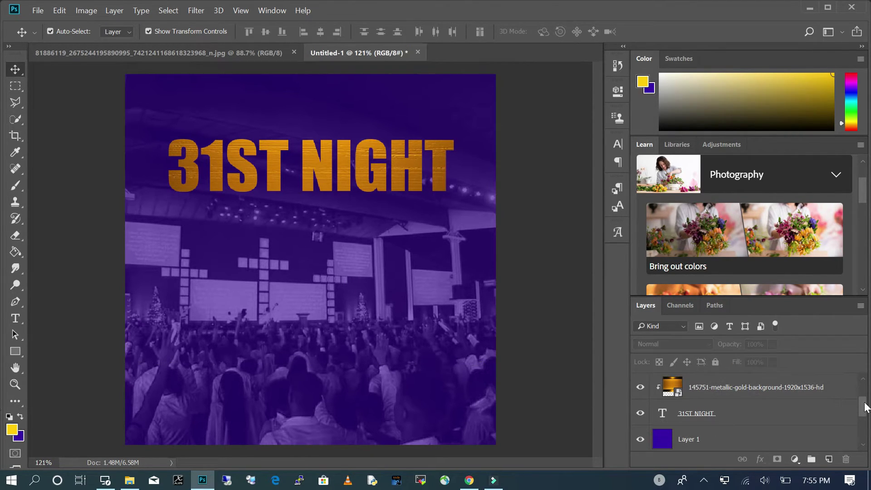
pyautogui.scroll(2, 663, 402)
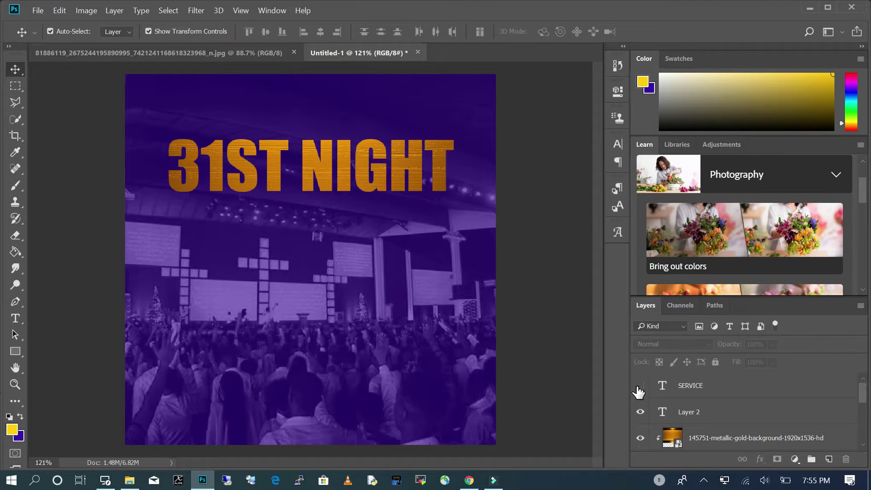
pyautogui.click(640, 387)
pyautogui.press('ctrl')
pyautogui.click(641, 386)
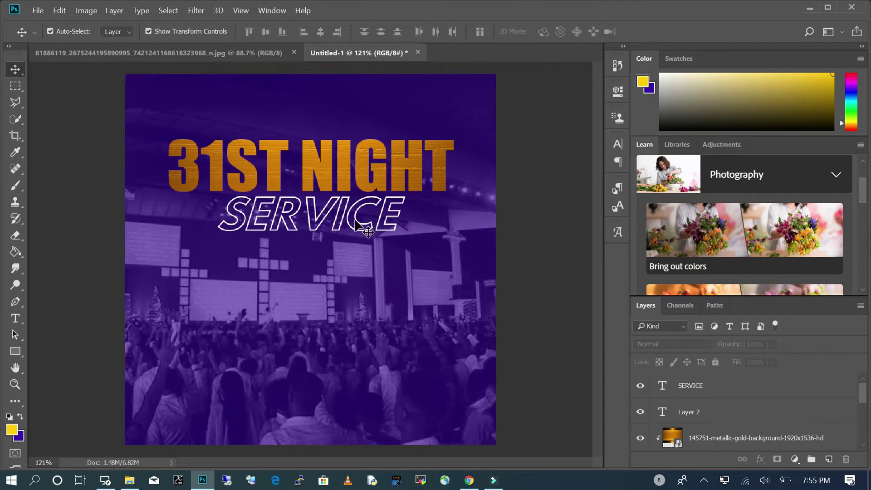
pyautogui.click(356, 220)
pyautogui.moveTo(344, 225); pyautogui.dragTo(346, 222)
# Step: Enlarge the 31ST NIGHT headline to about 110% and shift SERVICE slightly left
pyautogui.click(364, 175)
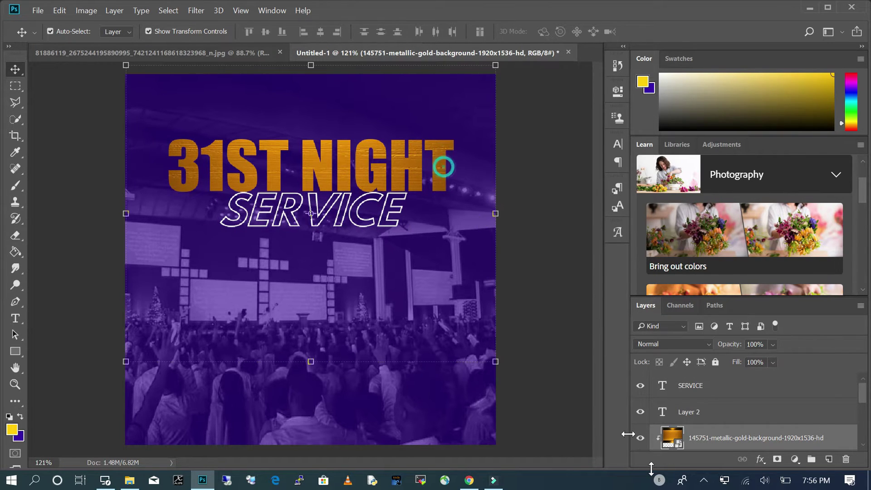
pyautogui.click(537, 322)
pyautogui.click(442, 171)
pyautogui.scroll(-2, 708, 422)
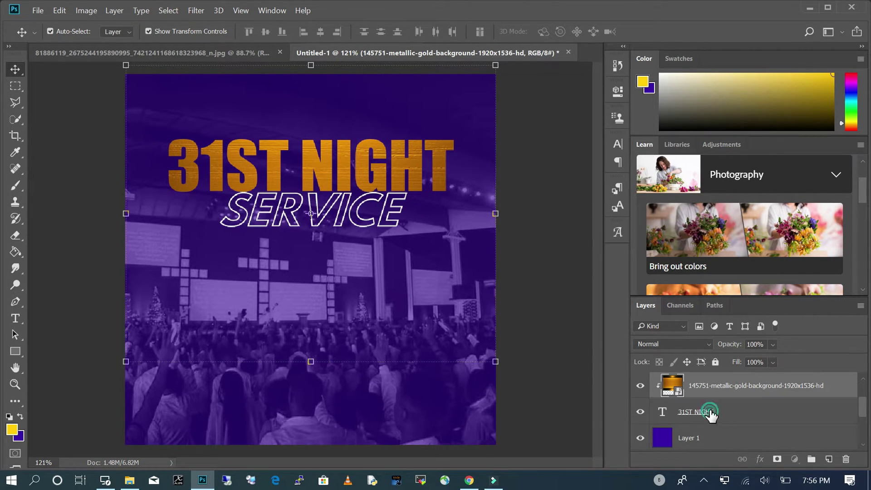
pyautogui.click(709, 412)
pyautogui.moveTo(456, 146); pyautogui.dragTo(474, 142)
pyautogui.click(391, 221)
pyautogui.moveTo(391, 221); pyautogui.dragTo(388, 220)
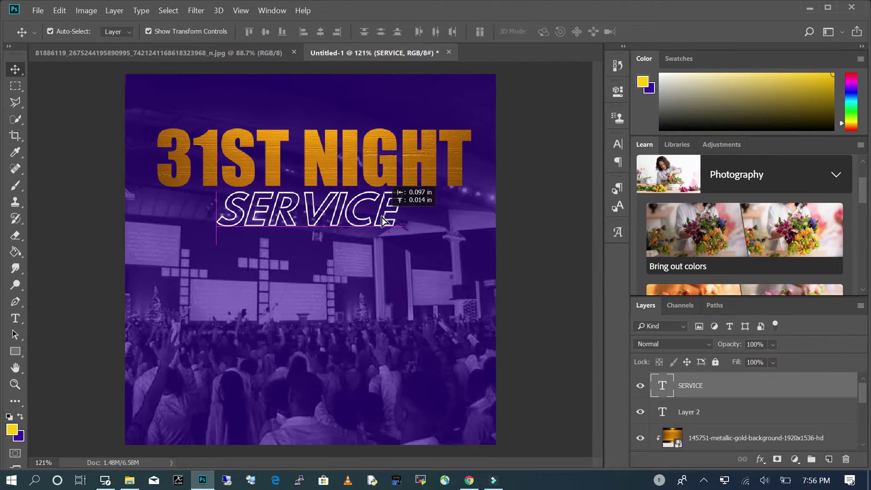
# Step: Select both 31ST NIGHT and SERVICE and move them down slightly
pyautogui.click(458, 167)
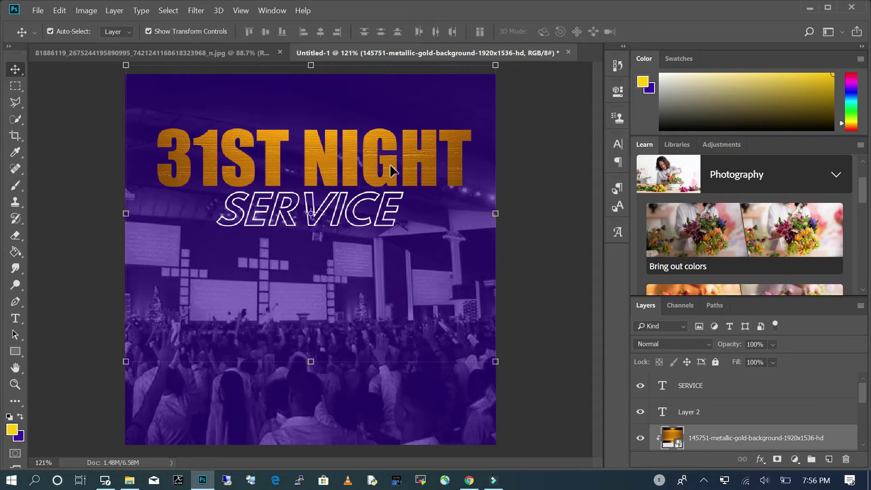
pyautogui.scroll(-1, 754, 418)
pyautogui.click(726, 440)
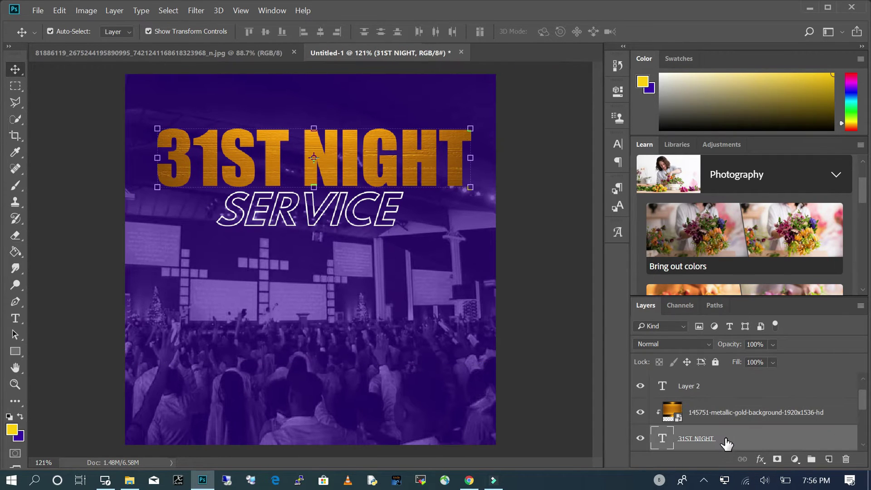
pyautogui.keyDown('shift'); pyautogui.click(362, 227); pyautogui.keyUp('shift')
pyautogui.press('Down')
pyautogui.press('Down')
pyautogui.press('Down')
pyautogui.press('Down')
pyautogui.press('Down')
pyautogui.press('Down')
pyautogui.press('Down')
pyautogui.press('Down')
pyautogui.press('Down')
pyautogui.press('Down')
pyautogui.press('Down')
pyautogui.press('Down')
pyautogui.press('Down')
pyautogui.press('Down')
pyautogui.press('Down')
pyautogui.press('Down')
pyautogui.press('Down')
pyautogui.press('Down')
pyautogui.press('Down')
pyautogui.press('Down')
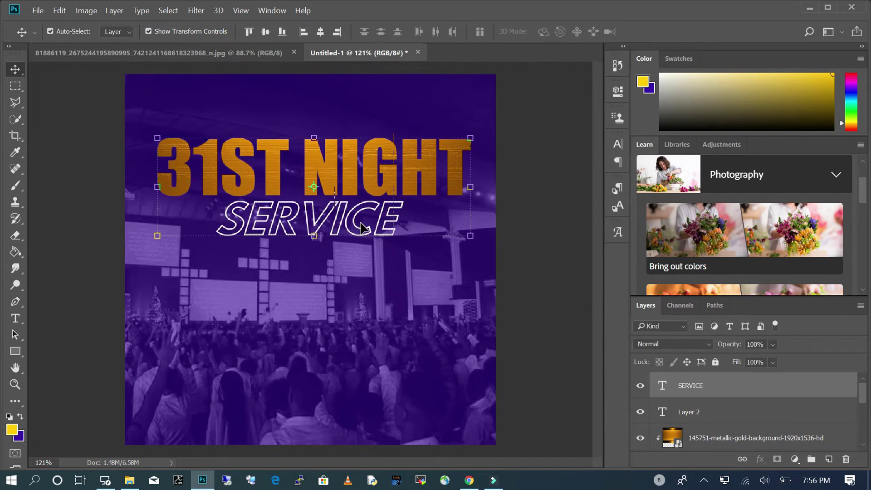
pyautogui.click(521, 279)
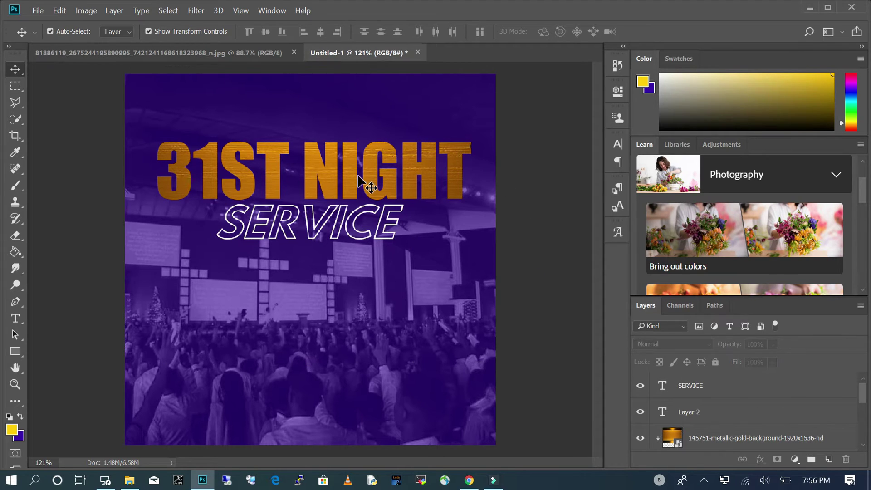
pyautogui.click(325, 176)
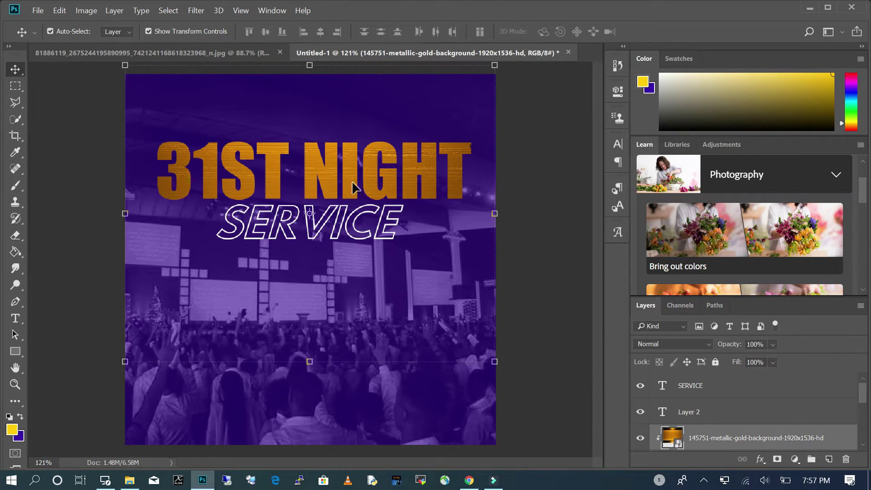
# Step: Apply Brightness/Contrast to the gold texture layer with Brightness 84 and Contrast -24
pyautogui.click(84, 11)
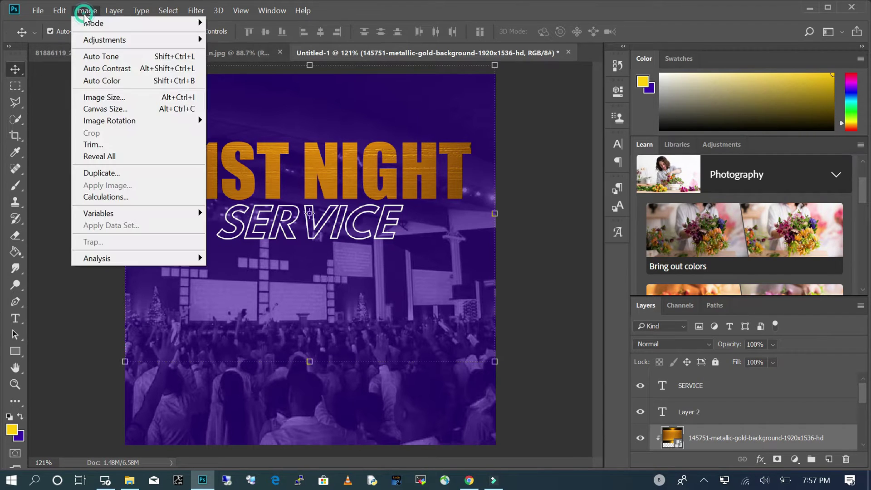
pyautogui.moveTo(93, 40)
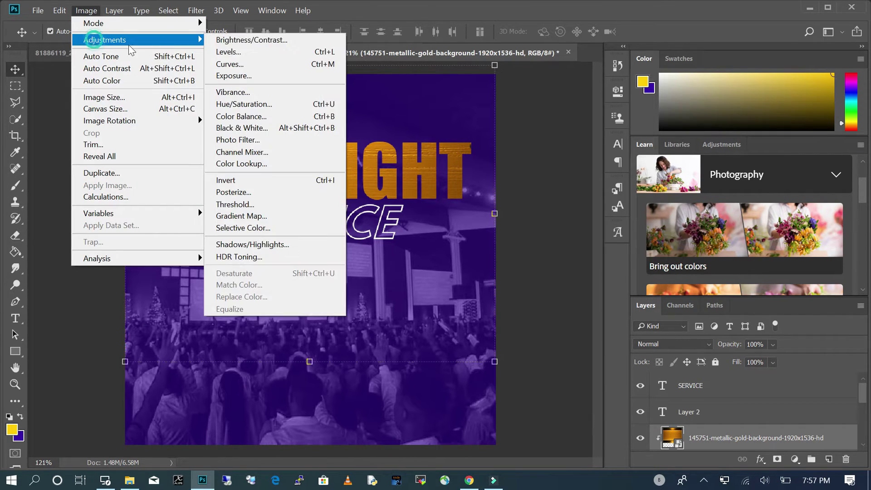
pyautogui.click(257, 41)
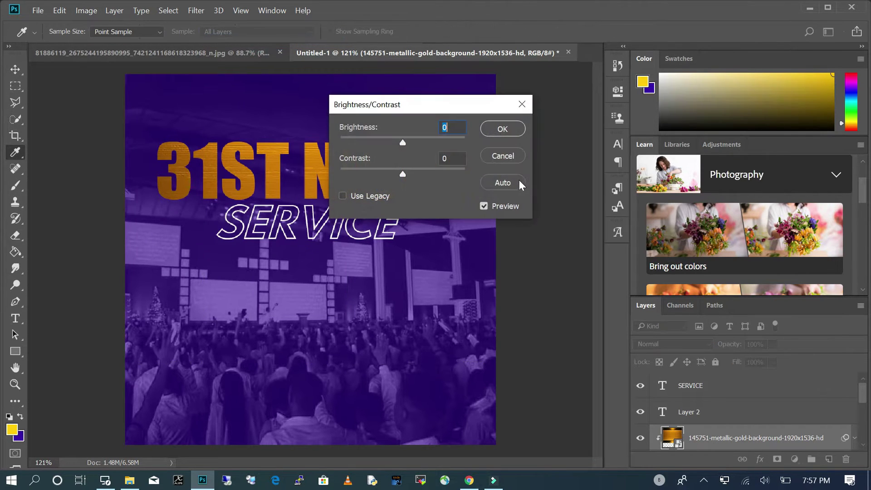
pyautogui.moveTo(401, 144); pyautogui.dragTo(414, 142)
pyautogui.click(426, 105)
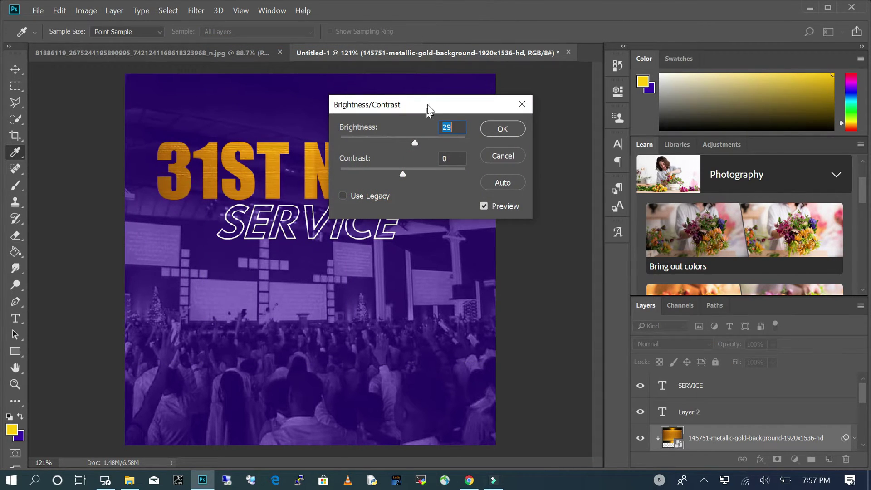
pyautogui.moveTo(467, 110); pyautogui.dragTo(544, 234)
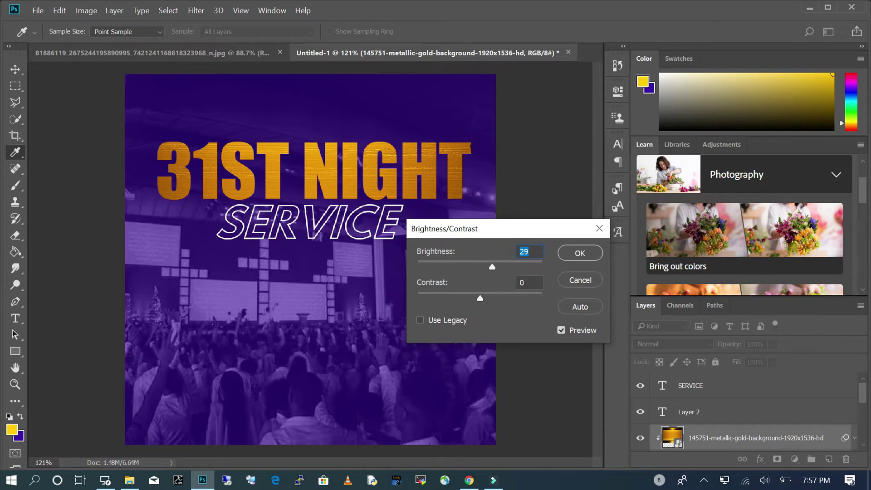
pyautogui.moveTo(479, 298)
pyautogui.mouseDown()
pyautogui.moveTo(492, 300)
pyautogui.moveTo(468, 296)
pyautogui.mouseUp()
pyautogui.moveTo(499, 269)
pyautogui.mouseDown()
pyautogui.moveTo(529, 267)
pyautogui.moveTo(502, 266)
pyautogui.moveTo(510, 267)
pyautogui.mouseUp()
pyautogui.moveTo(457, 297)
pyautogui.mouseDown()
pyautogui.moveTo(499, 295)
pyautogui.moveTo(448, 295)
pyautogui.mouseUp()
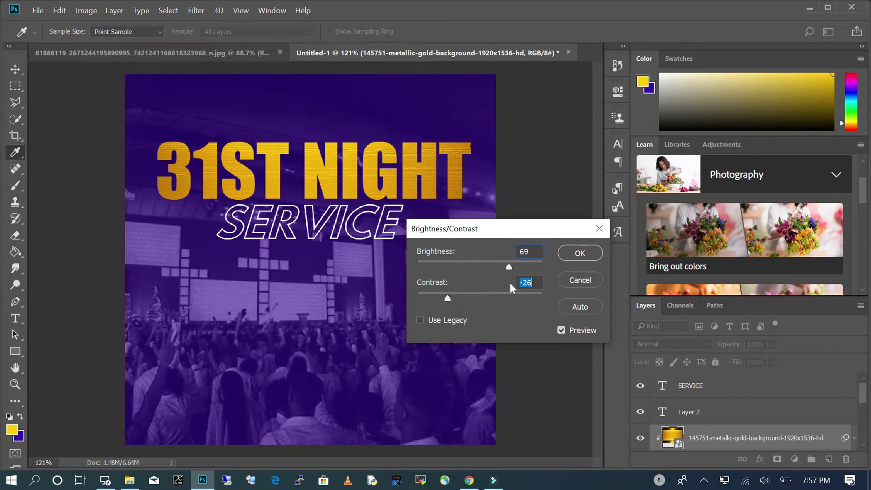
pyautogui.moveTo(509, 267)
pyautogui.mouseDown()
pyautogui.moveTo(529, 268)
pyautogui.moveTo(514, 268)
pyautogui.mouseUp()
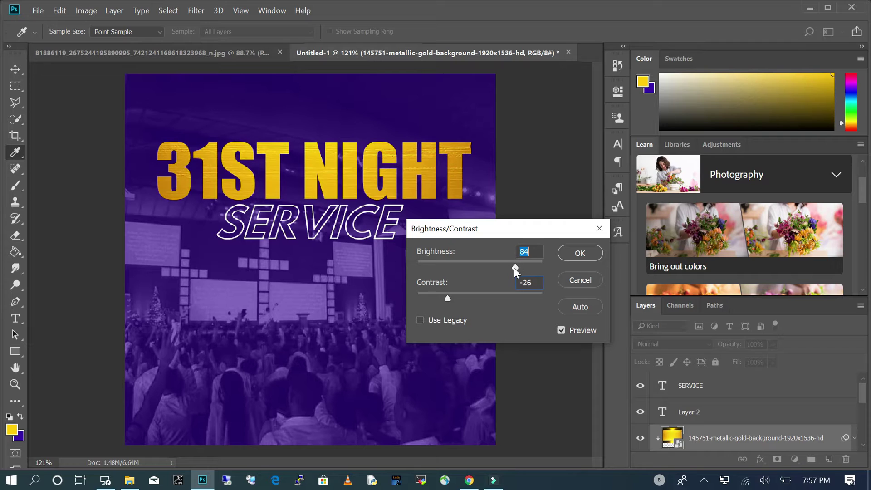
pyautogui.moveTo(447, 299)
pyautogui.mouseDown()
pyautogui.moveTo(462, 297)
pyautogui.moveTo(445, 297)
pyautogui.mouseUp()
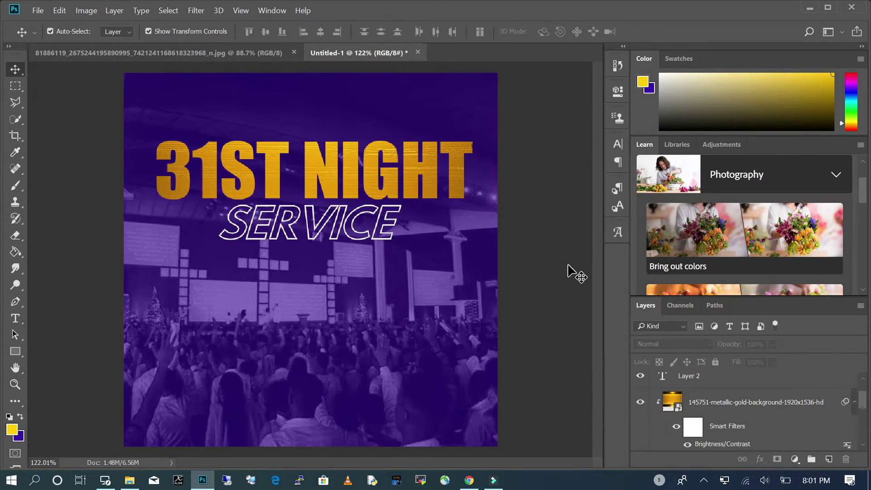
# Step: Change the 31ST NIGHT title to Geometr415 Blk BT and narrow it horizontally to fit
pyautogui.click(533, 206)
pyautogui.click(415, 170)
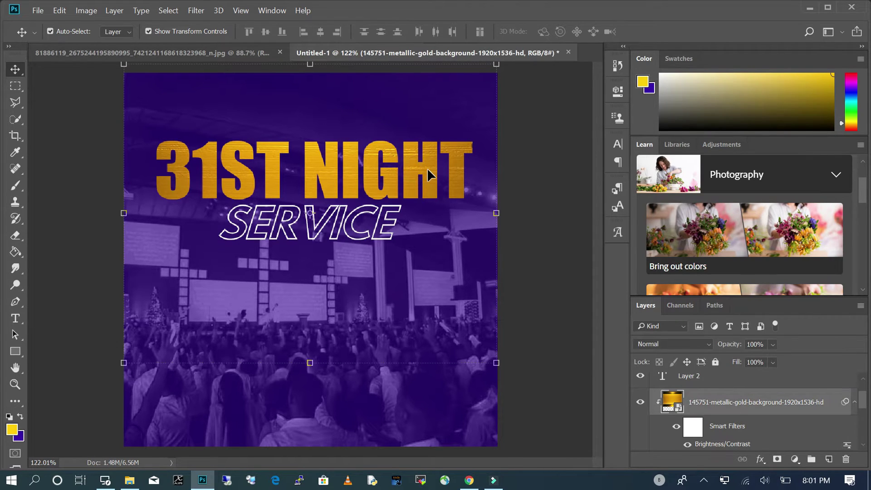
pyautogui.click(15, 319)
pyautogui.moveTo(465, 173); pyautogui.dragTo(154, 173)
pyautogui.click(162, 31)
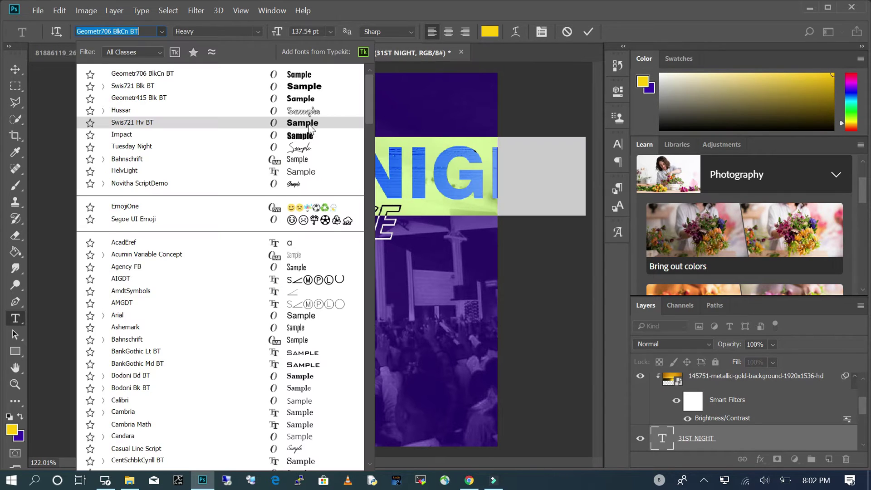
pyautogui.click(313, 98)
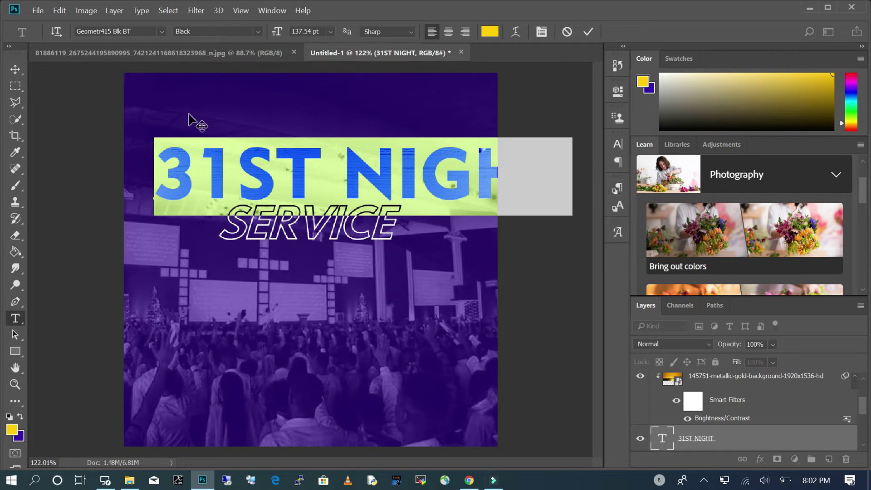
pyautogui.click(15, 69)
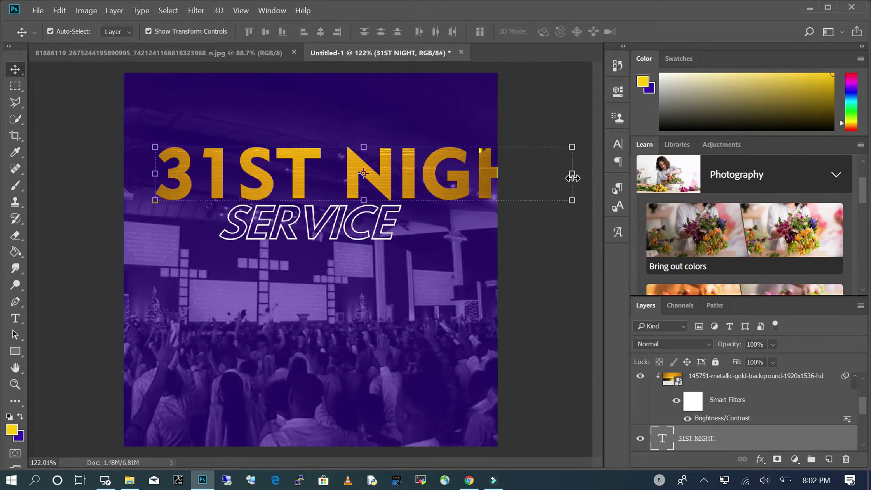
pyautogui.moveTo(572, 177); pyautogui.dragTo(477, 180)
# Step: Confirm the narrower width and set the 31ST NIGHT tracking to -50
pyautogui.press('Return')
pyautogui.scroll(-1, 745, 419)
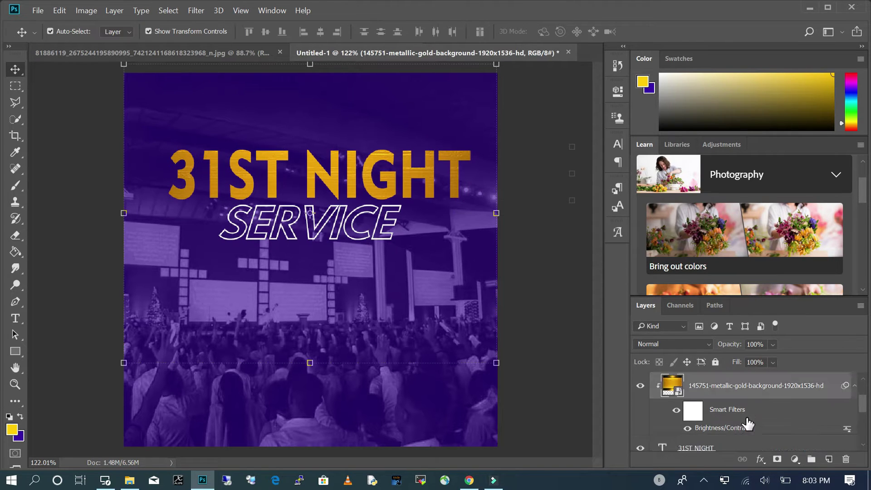
pyautogui.click(618, 144)
pyautogui.click(593, 189)
pyautogui.click(581, 221)
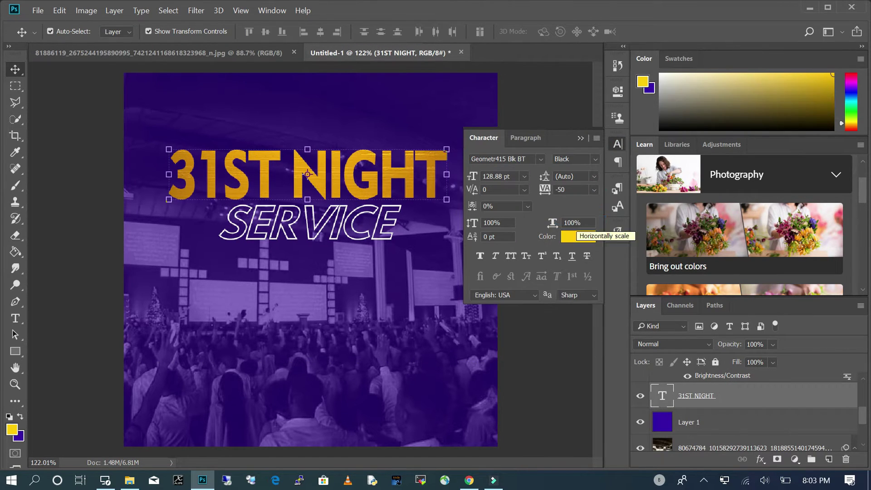
# Step: Check the layers by selecting Layer 1 and the SERVICE text layer on the canvas
pyautogui.click(434, 179)
pyautogui.click(435, 179)
pyautogui.click(549, 266)
pyautogui.click(338, 228)
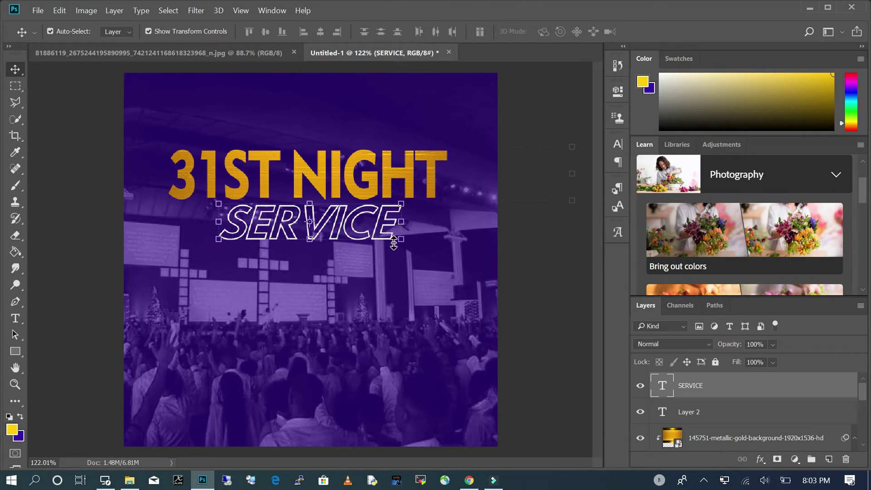
pyautogui.click(580, 281)
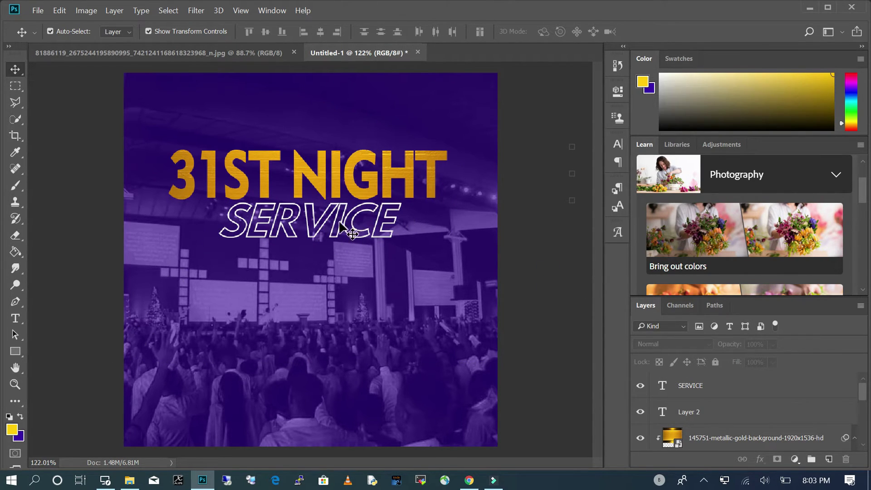
pyautogui.click(331, 220)
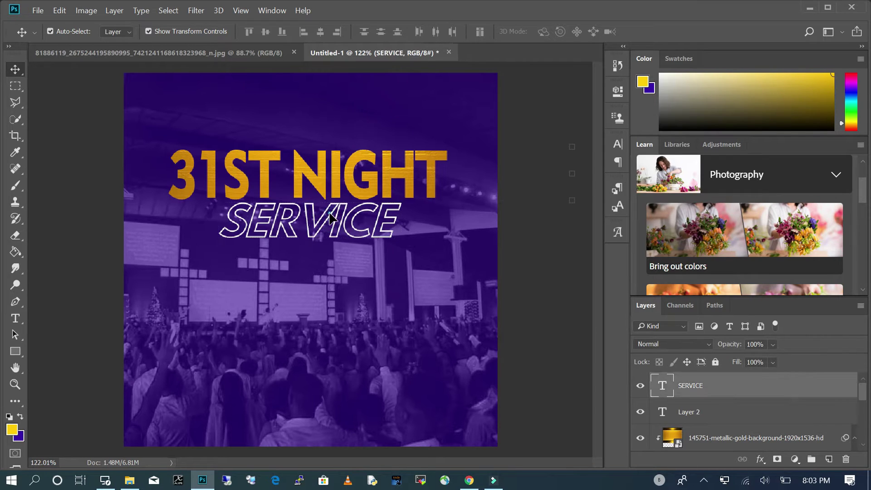
pyautogui.click(331, 218)
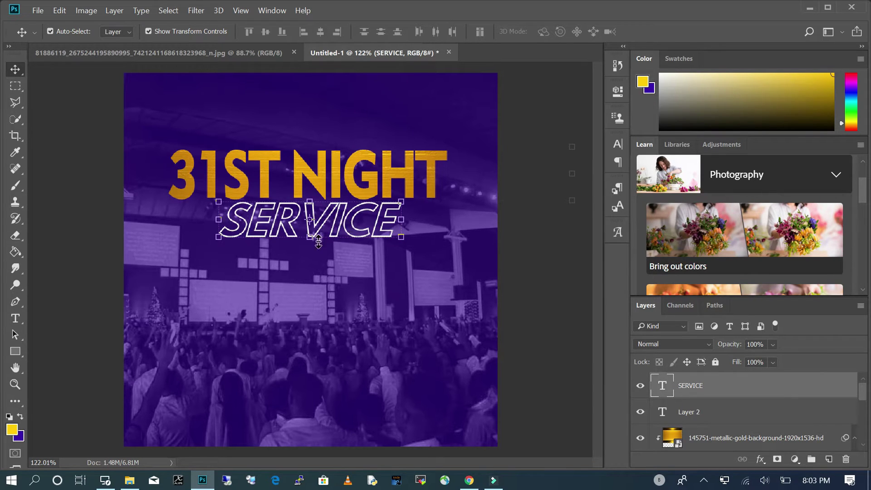
pyautogui.click(396, 273)
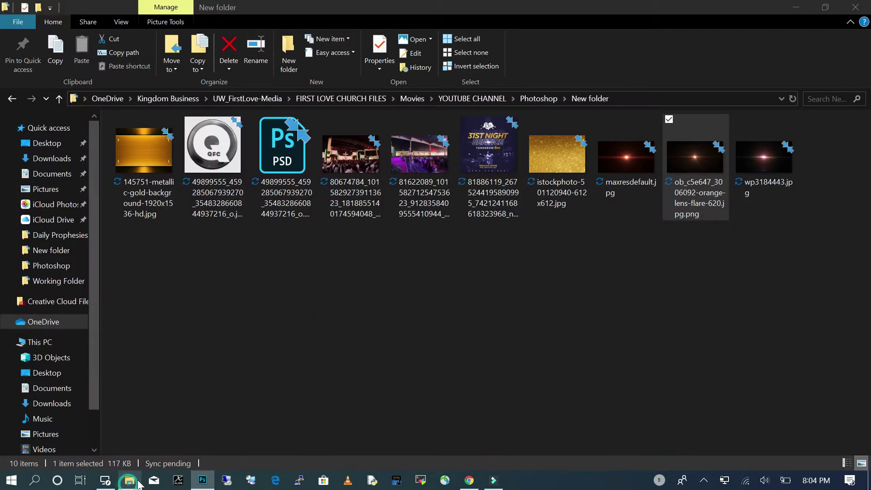
# Step: Drag the orange lens-flare image from the File Explorer folder onto the flyer's title area
pyautogui.click(130, 480)
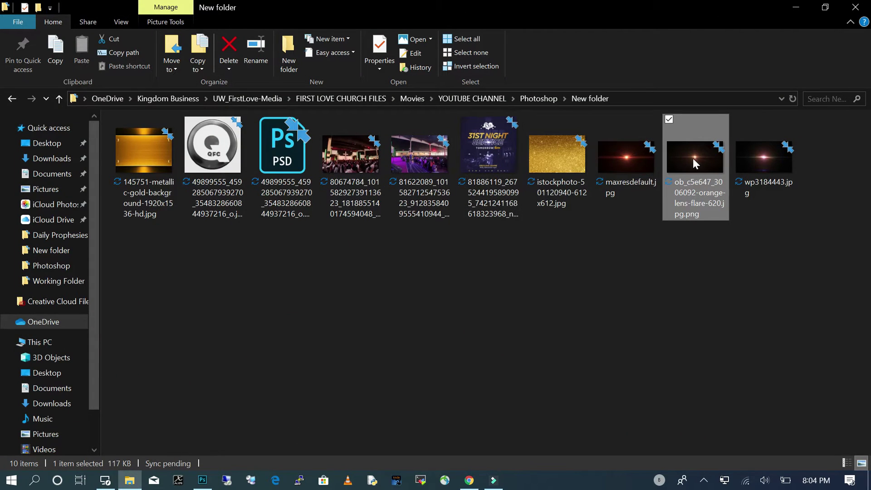
pyautogui.moveTo(696, 157); pyautogui.dragTo(321, 225)
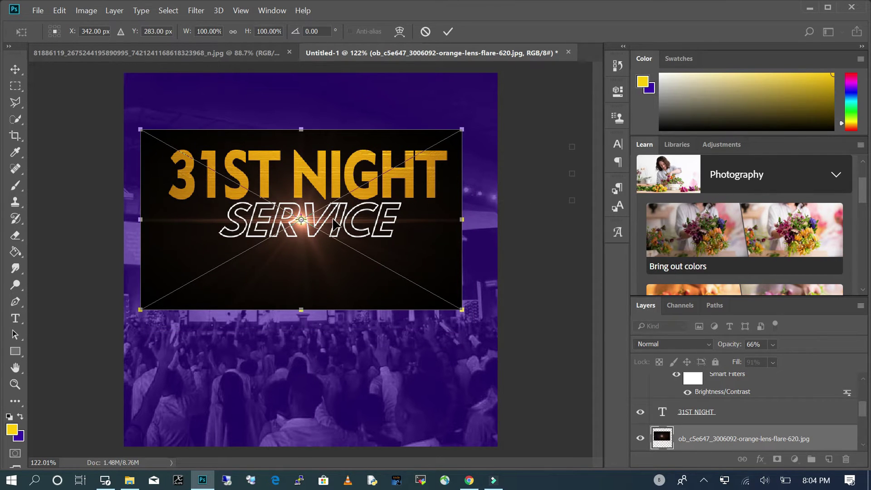
# Step: Commit the placed lens-flare image and select its layer
pyautogui.press('Return')
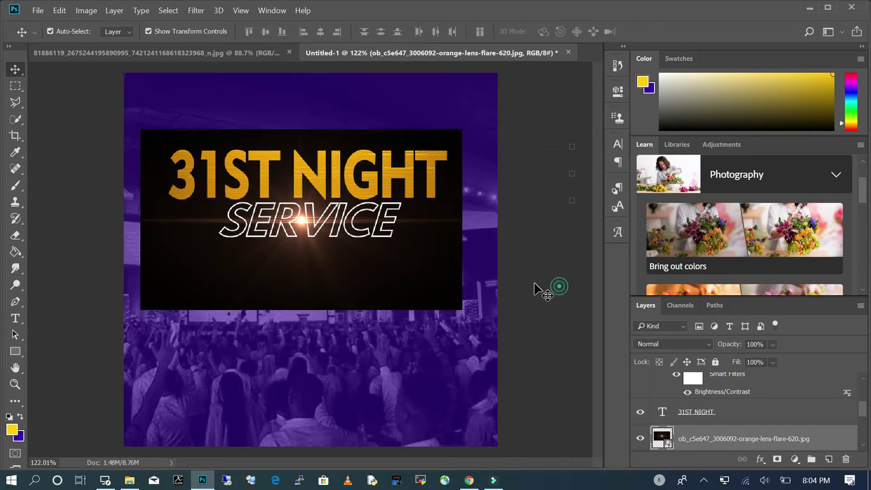
pyautogui.click(542, 288)
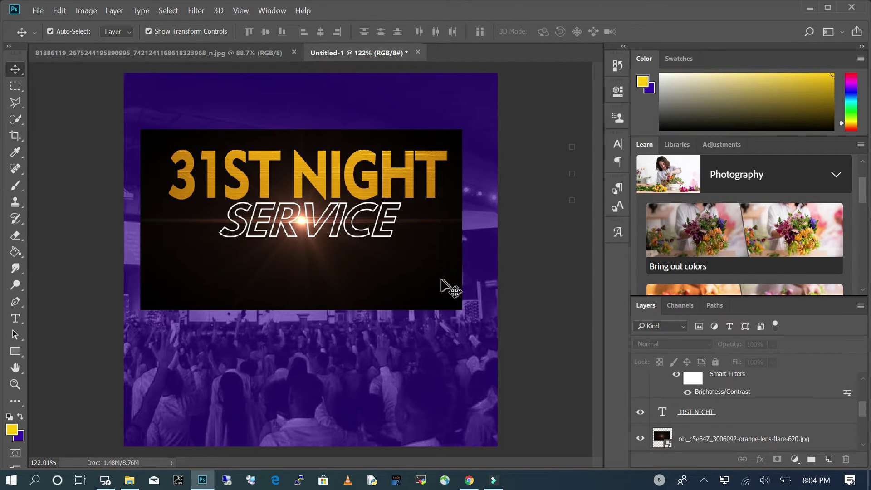
pyautogui.click(425, 269)
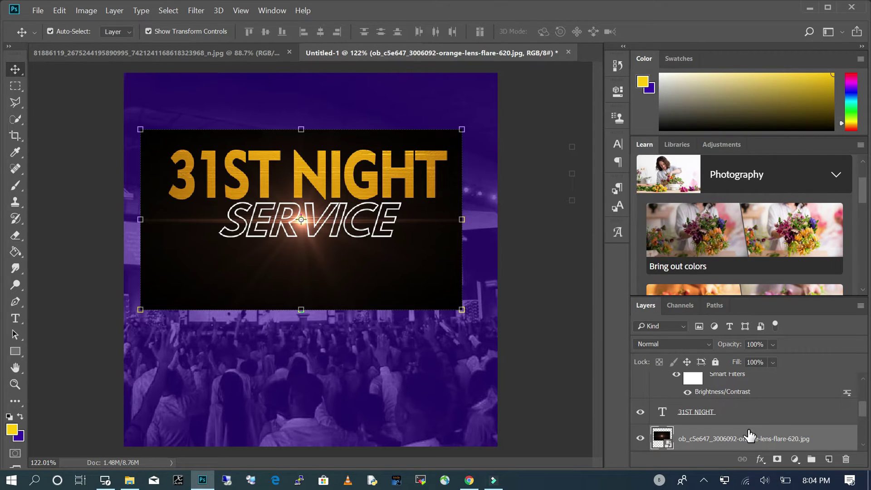
# Step: Set the lens-flare layer's blend mode to Screen so only the orange glow shows
pyautogui.click(709, 345)
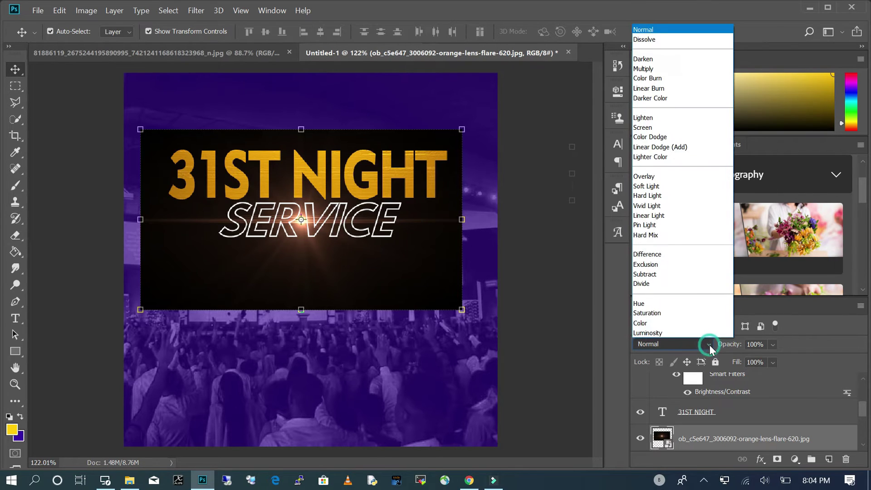
pyautogui.click(648, 128)
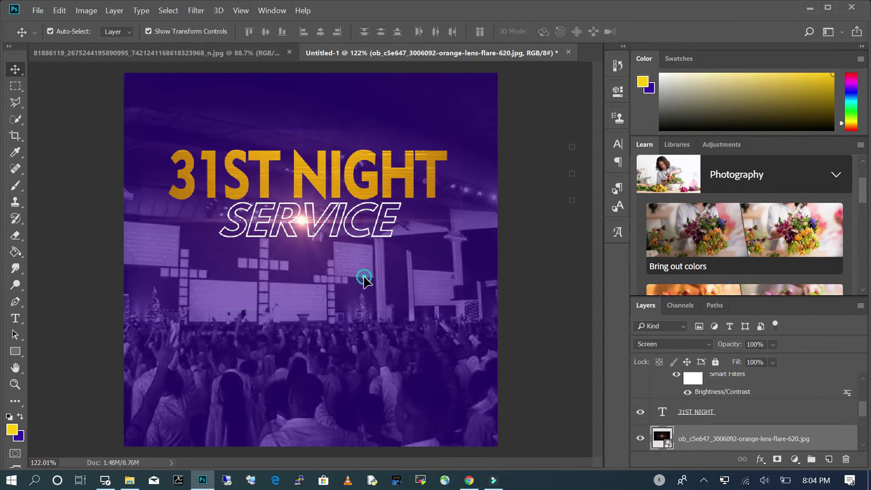
pyautogui.click(541, 292)
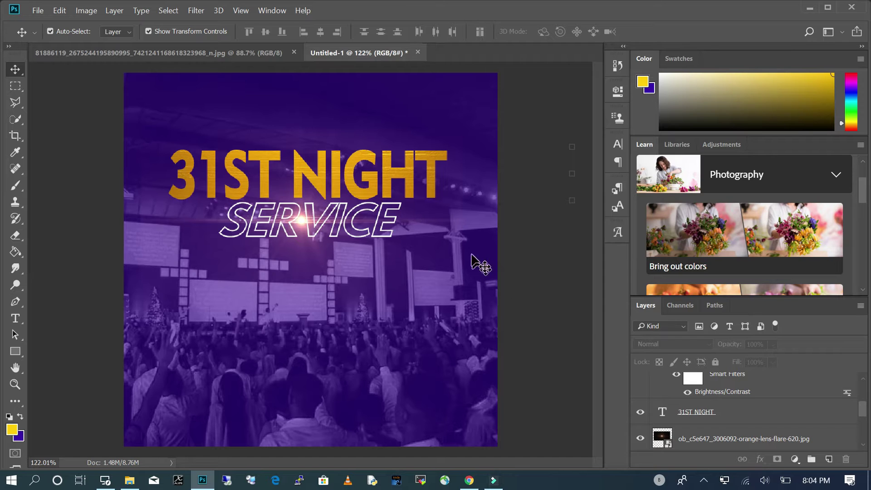
pyautogui.click(18, 235)
# Step: Rasterize the lens-flare layer, try erasing its glow with a soft round brush, then undo
pyautogui.scroll(3, 363, 231)
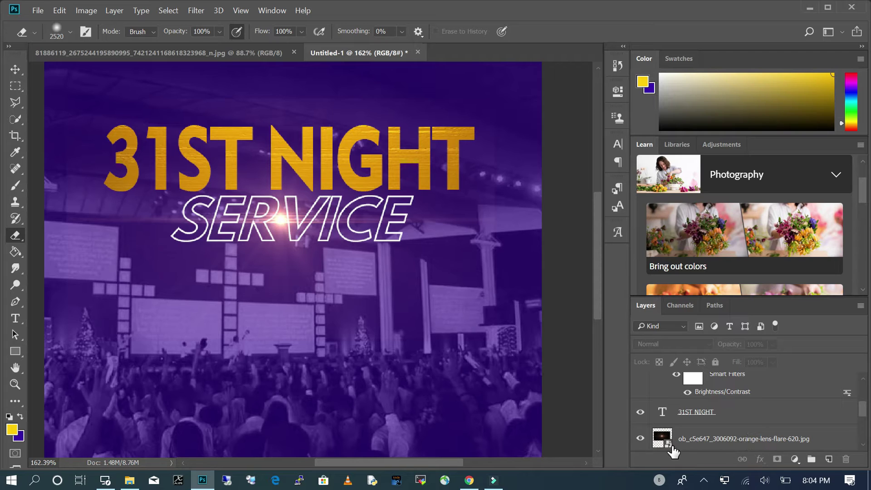
pyautogui.click(725, 439)
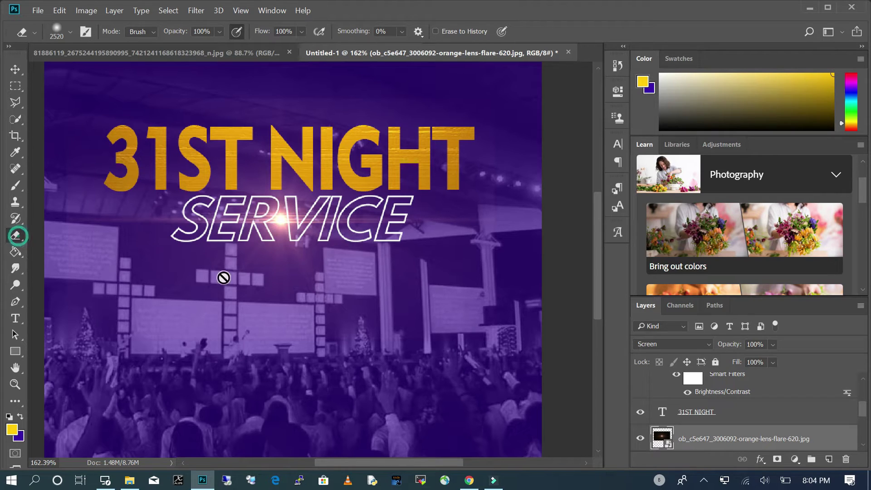
pyautogui.click(397, 302)
pyautogui.click(466, 210)
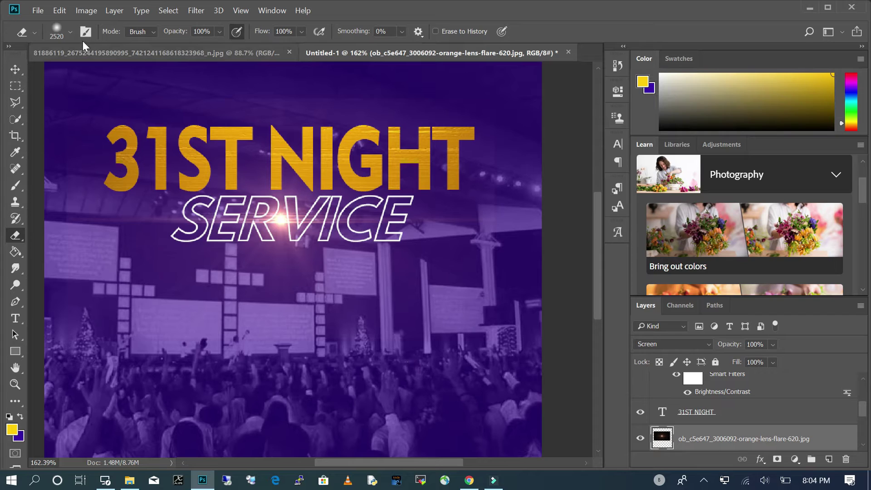
pyautogui.click(70, 32)
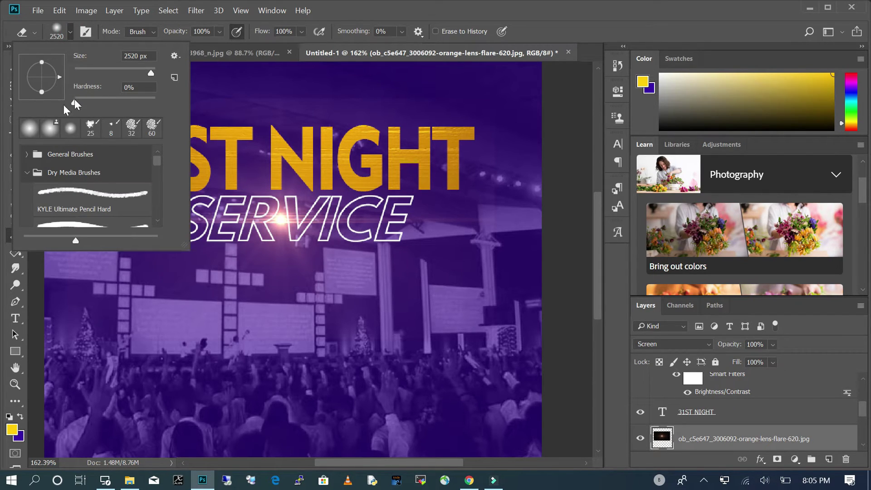
pyautogui.click(38, 130)
pyautogui.click(570, 146)
pyautogui.moveTo(529, 129); pyautogui.dragTo(564, 95)
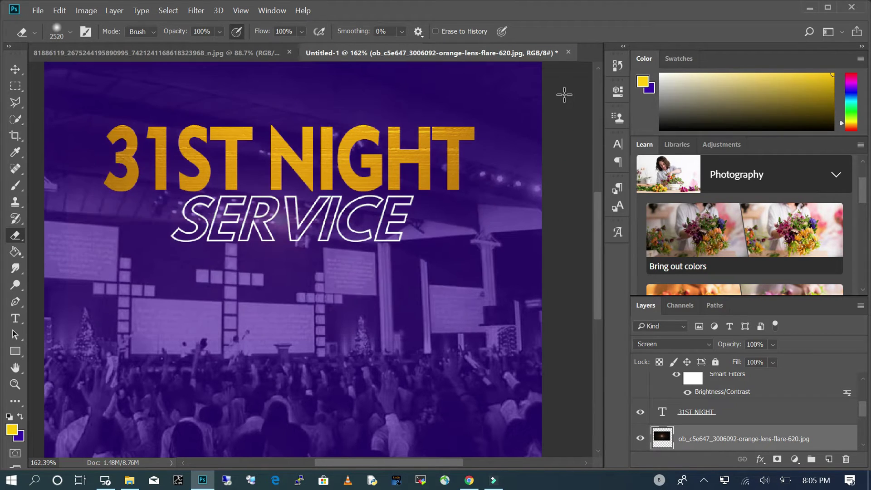
pyautogui.hotkey('ctrl', 'z')
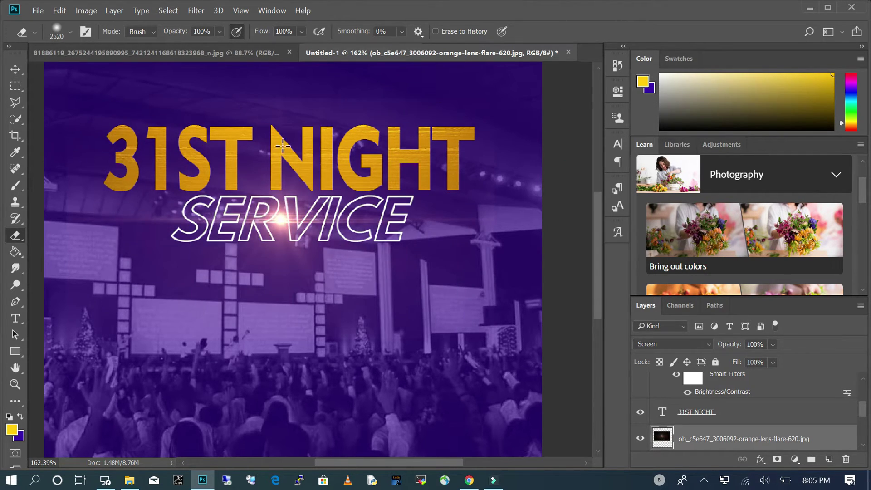
# Step: Shrink the eraser brush to 75 px and erase a spot near the upper right
pyautogui.click(70, 31)
pyautogui.moveTo(115, 68); pyautogui.dragTo(105, 72)
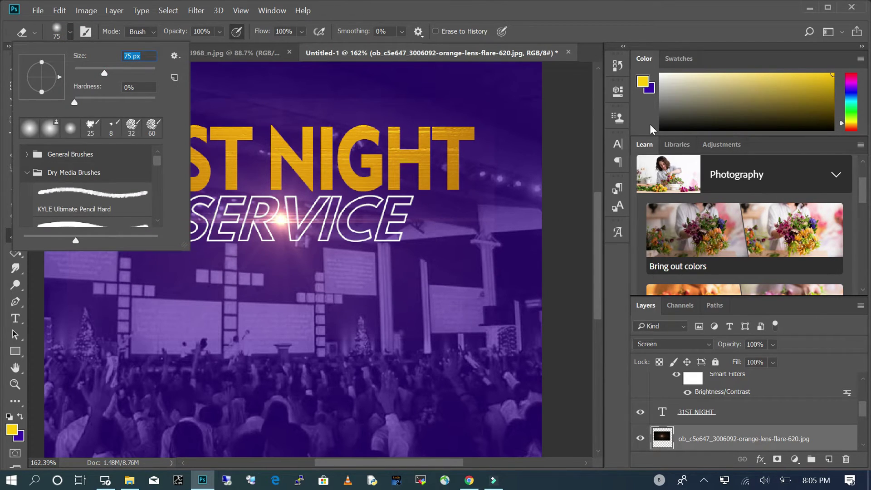
pyautogui.click(581, 145)
pyautogui.scroll(-2, 461, 177)
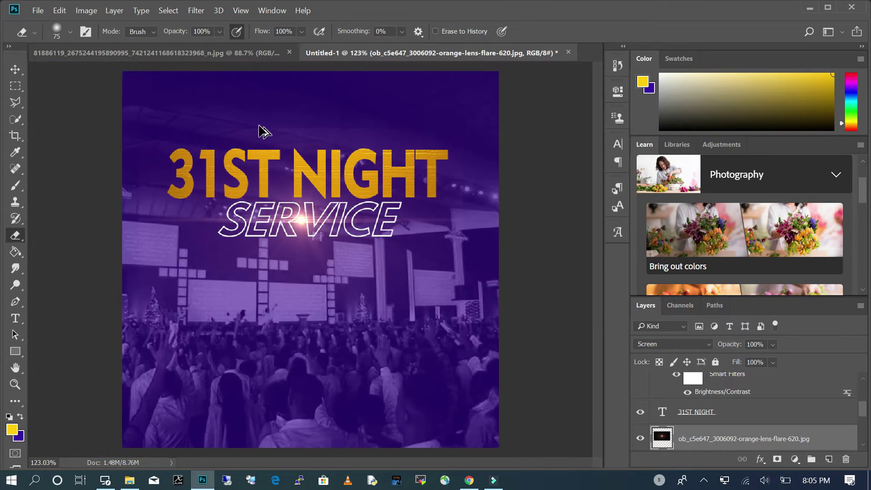
pyautogui.scroll(1, 263, 131)
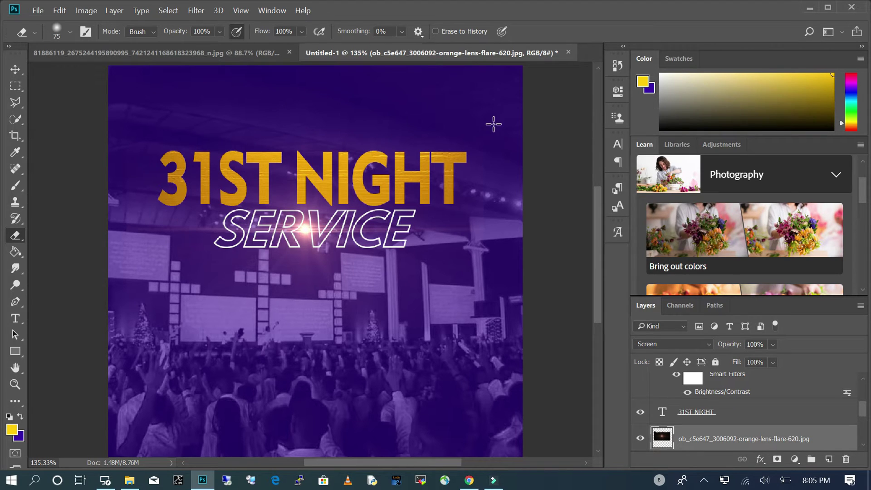
pyautogui.click(491, 127)
# Step: Target the lens-flare layer and bring up Image > Adjustments
pyautogui.click(716, 443)
pyautogui.click(63, 11)
pyautogui.click(25, 52)
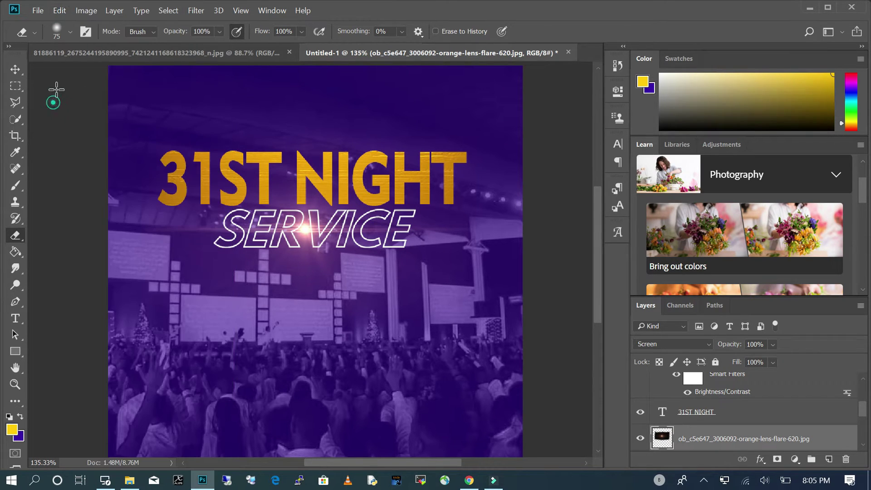
pyautogui.click(87, 10)
pyautogui.moveTo(130, 42)
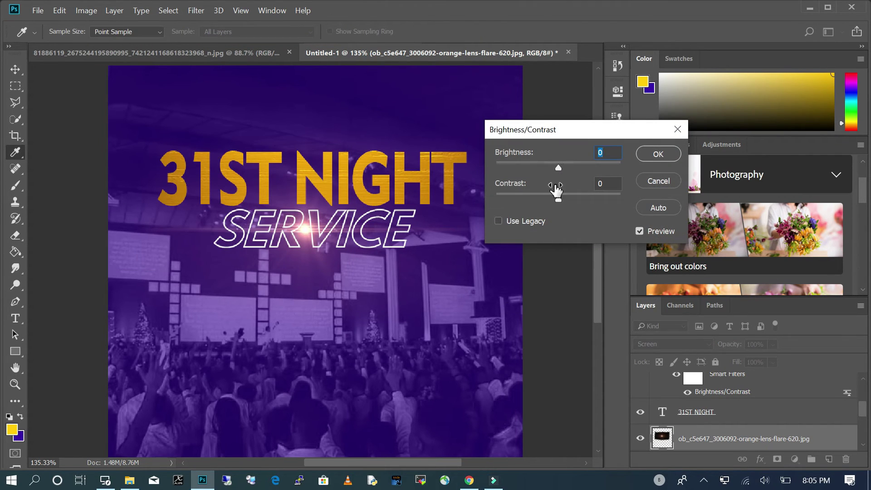
# Step: Raise the lens flare's Brightness to 57, apply it, and fit the canvas in view
pyautogui.moveTo(558, 167); pyautogui.dragTo(583, 169)
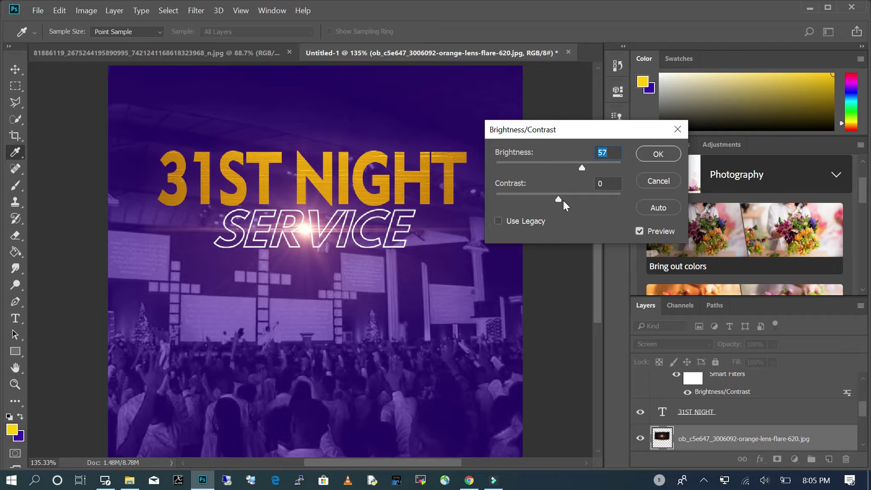
pyautogui.click(658, 154)
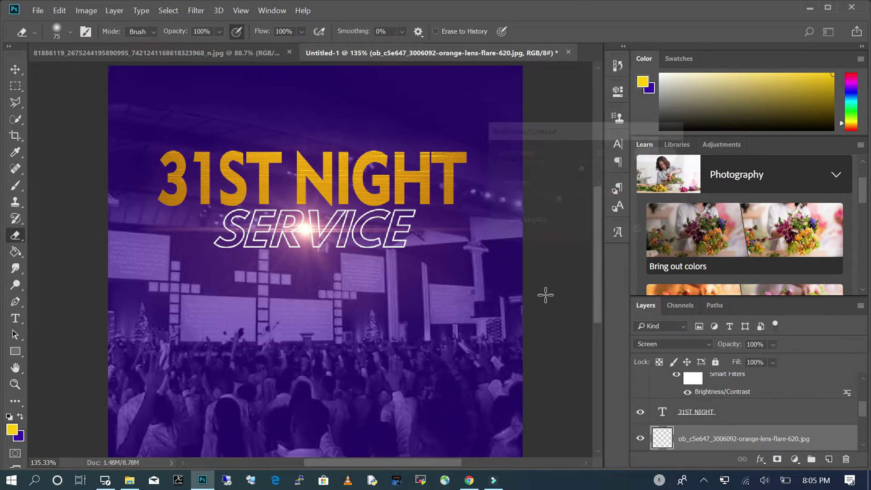
pyautogui.hotkey('ctrl', '0')
pyautogui.click(15, 68)
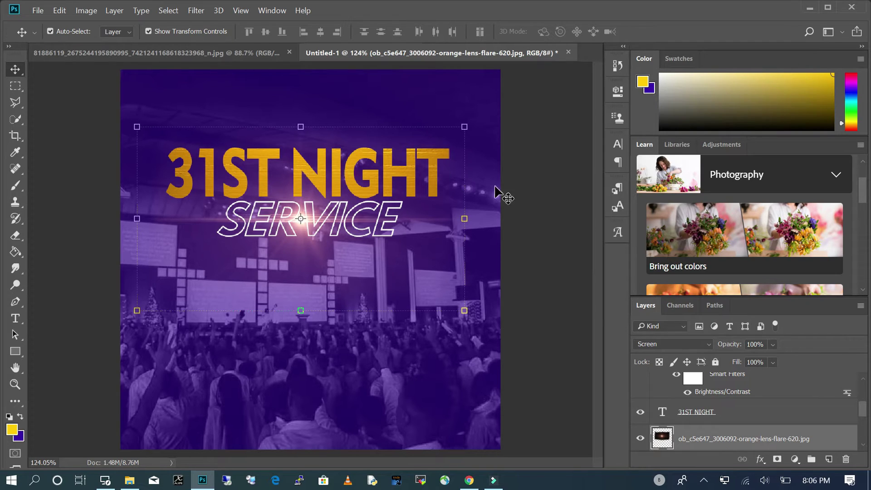
pyautogui.click(561, 227)
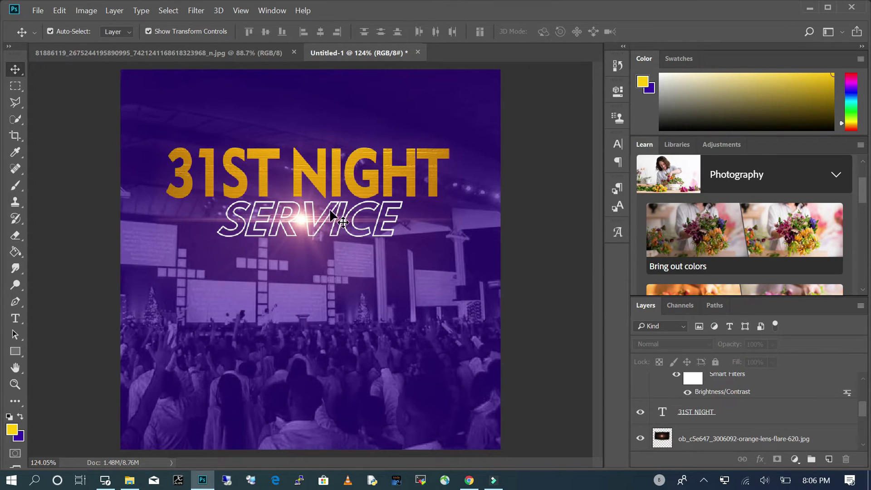
pyautogui.click(15, 318)
pyautogui.click(330, 32)
pyautogui.click(313, 188)
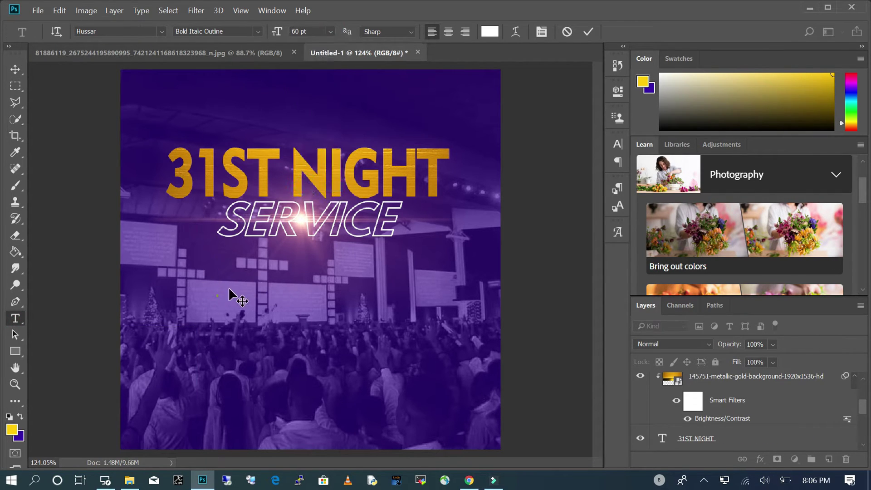
pyautogui.write('TOMORROW')
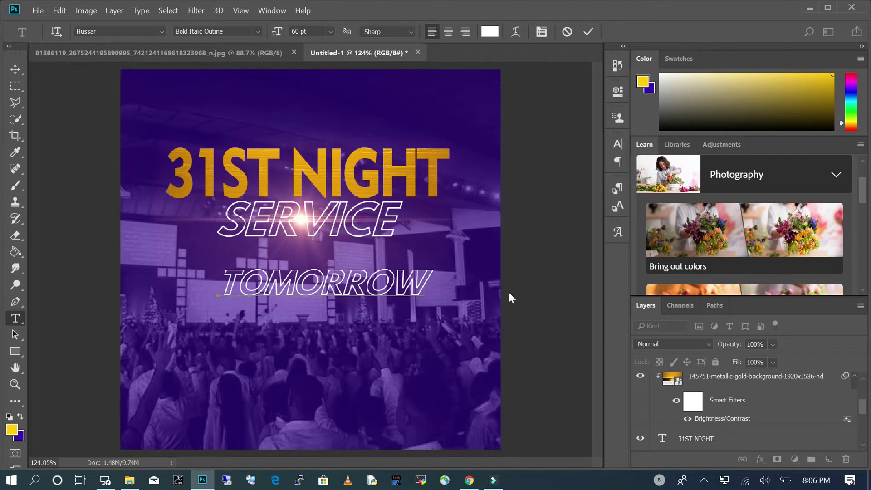
pyautogui.hotkey('ctrl', 'a')
pyautogui.click(162, 31)
pyautogui.click(299, 97)
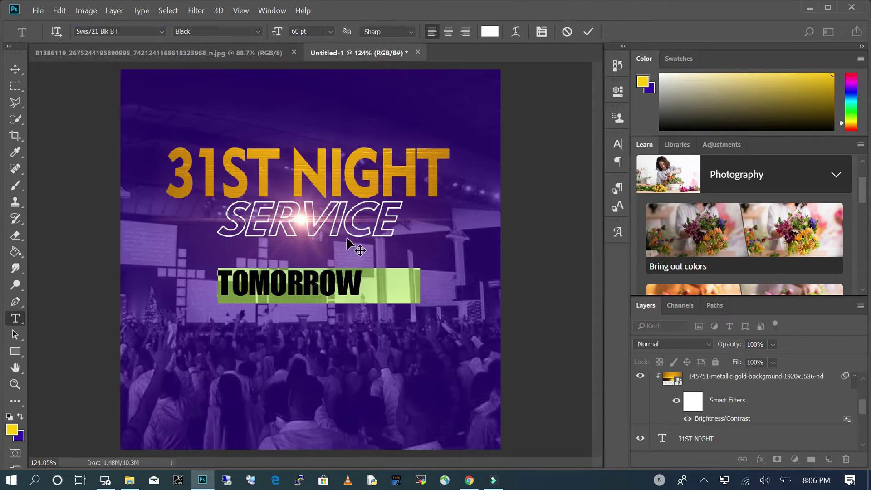
pyautogui.click(162, 31)
pyautogui.click(309, 98)
pyautogui.click(252, 56)
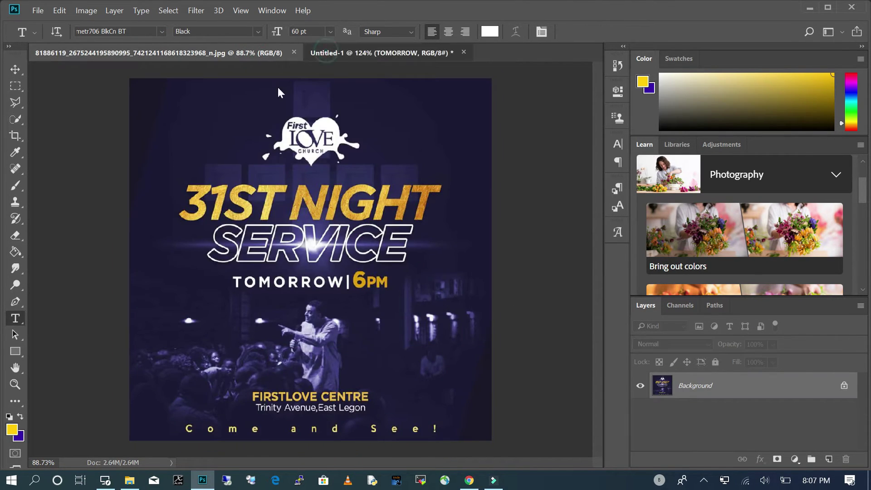
pyautogui.click(381, 52)
pyautogui.doubleClick(351, 286)
pyautogui.click(330, 31)
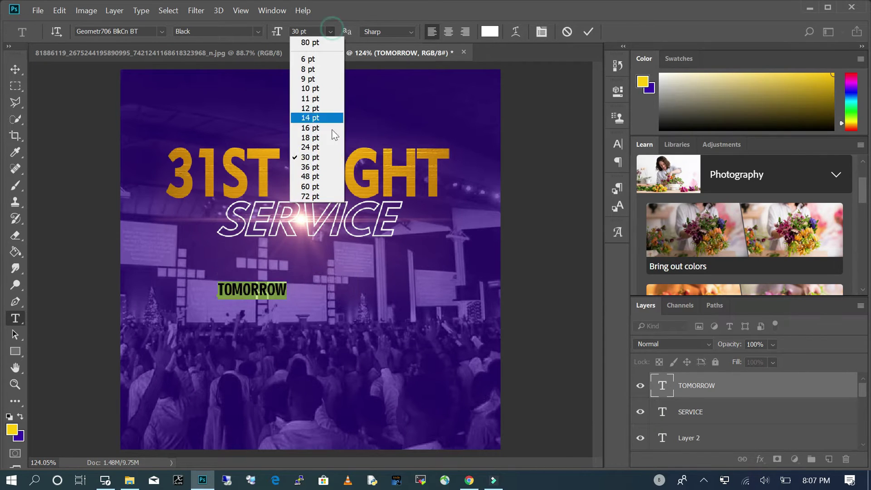
pyautogui.click(318, 168)
pyautogui.click(161, 31)
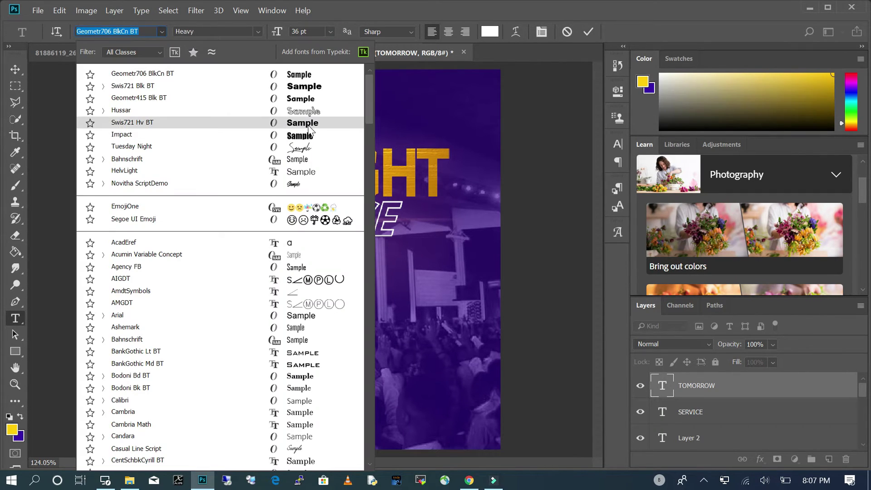
pyautogui.click(312, 104)
pyautogui.hotkey('ctrl', 'Return')
pyautogui.press('v')
pyautogui.moveTo(290, 289); pyautogui.dragTo(286, 296)
pyautogui.press('t')
pyautogui.click(222, 53)
pyautogui.click(345, 53)
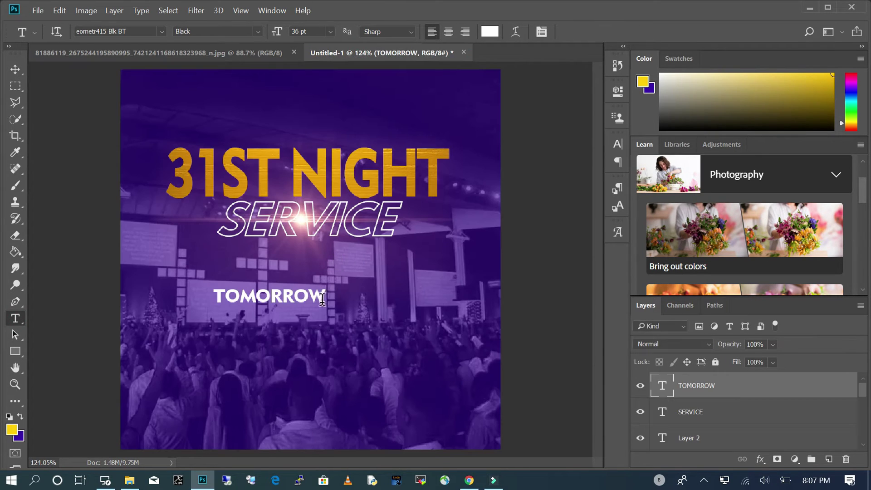
pyautogui.click(324, 297)
pyautogui.write('| 6PM')
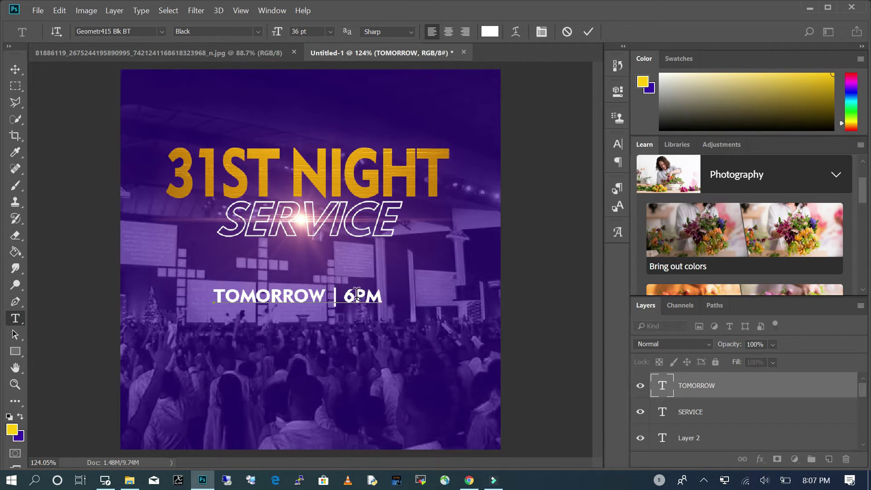
pyautogui.moveTo(343, 296); pyautogui.dragTo(354, 296)
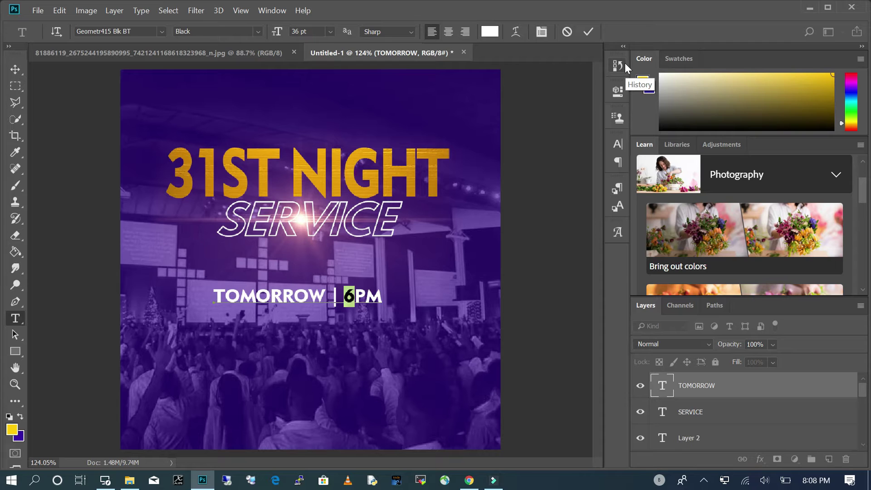
pyautogui.hotkey('ctrl', 'Return')
pyautogui.press('v')
pyautogui.press('Delete')
# Step: Add a 30 pt Geometr415 Blk BT text line 'TOMORROW | 9PM' below SERVICE
pyautogui.click(415, 285)
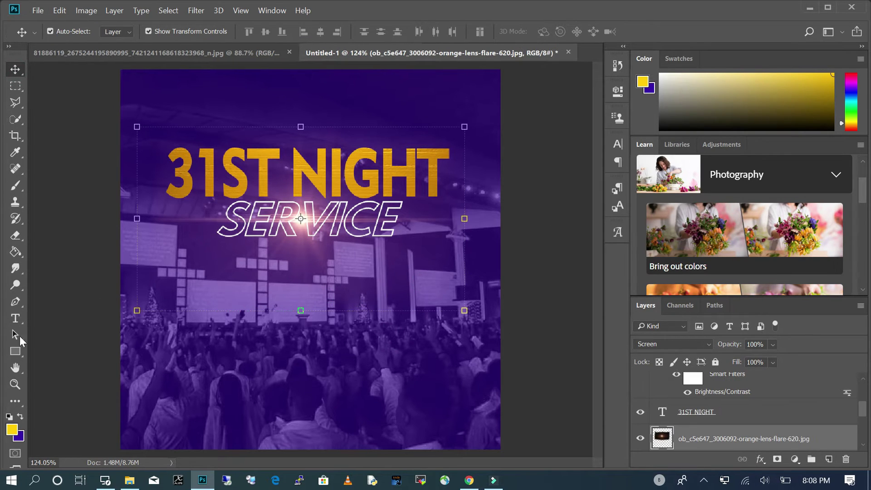
pyautogui.click(15, 319)
pyautogui.click(236, 308)
pyautogui.click(331, 32)
pyautogui.click(316, 157)
pyautogui.click(161, 31)
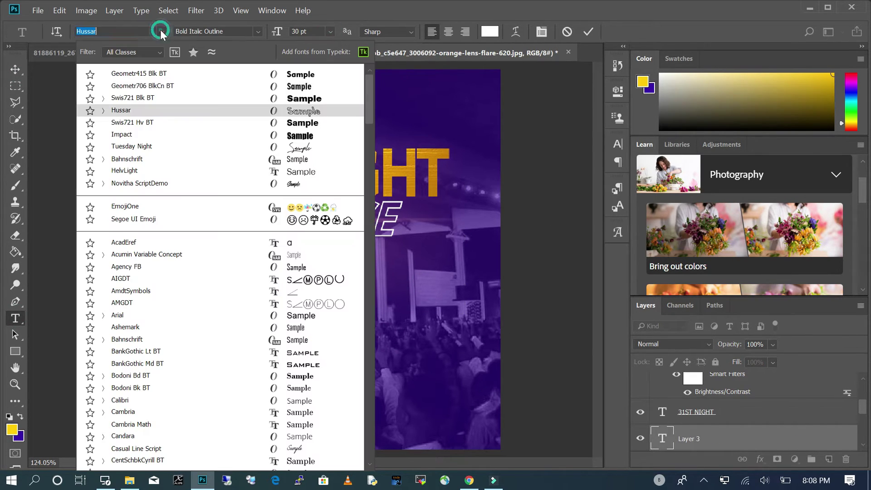
pyautogui.click(310, 74)
pyautogui.write('TOMORRO')
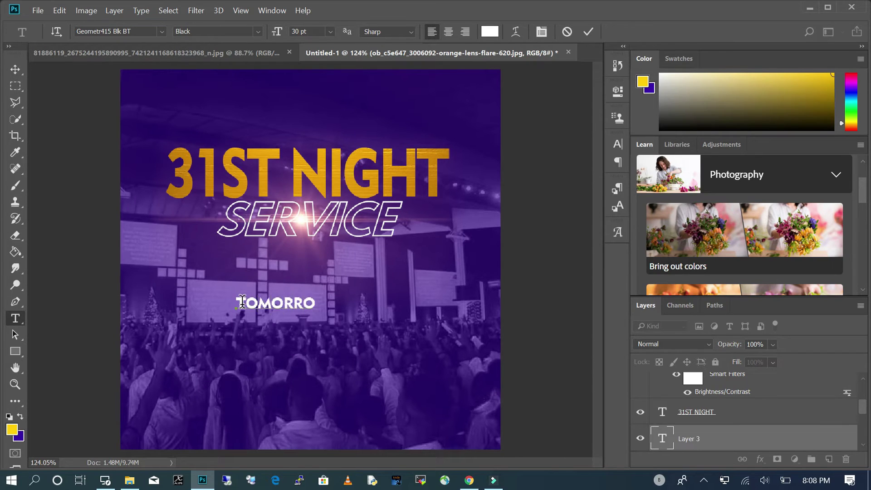
pyautogui.write('W | 6PM')
pyautogui.moveTo(345, 302); pyautogui.dragTo(354, 303)
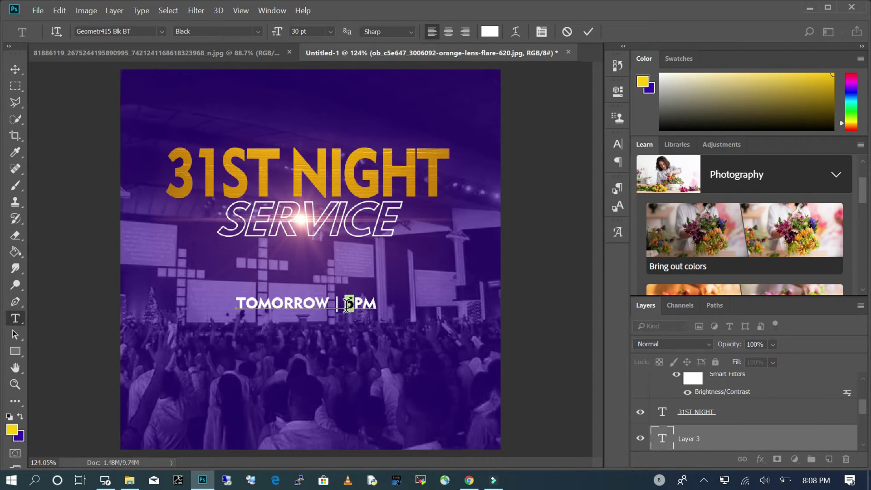
pyautogui.write('9')
# Step: Colour the line gold sampled from the title, and make the 9 50 pt in brighter gold
pyautogui.click(13, 433)
pyautogui.click(417, 168)
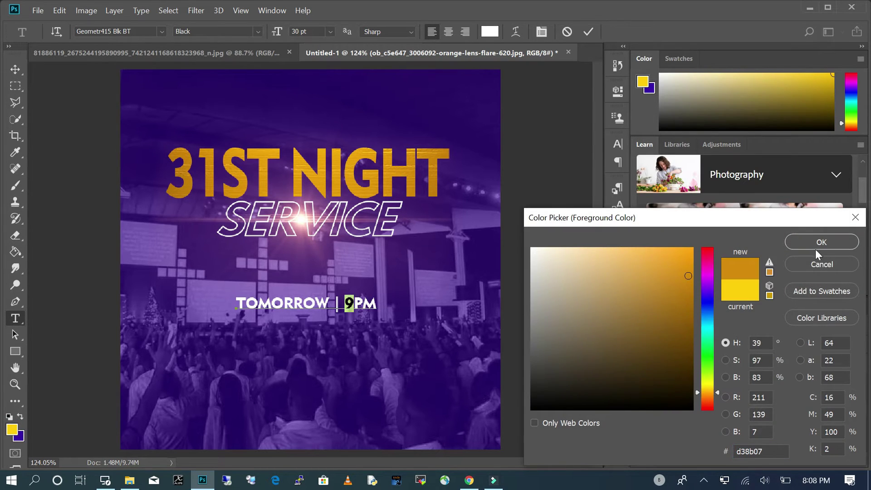
pyautogui.press('Return')
pyautogui.click(331, 32)
pyautogui.click(311, 196)
pyautogui.moveTo(277, 32)
pyautogui.mouseDown()
pyautogui.moveTo(254, 26)
pyautogui.moveTo(276, 34)
pyautogui.moveTo(268, 34)
pyautogui.mouseUp()
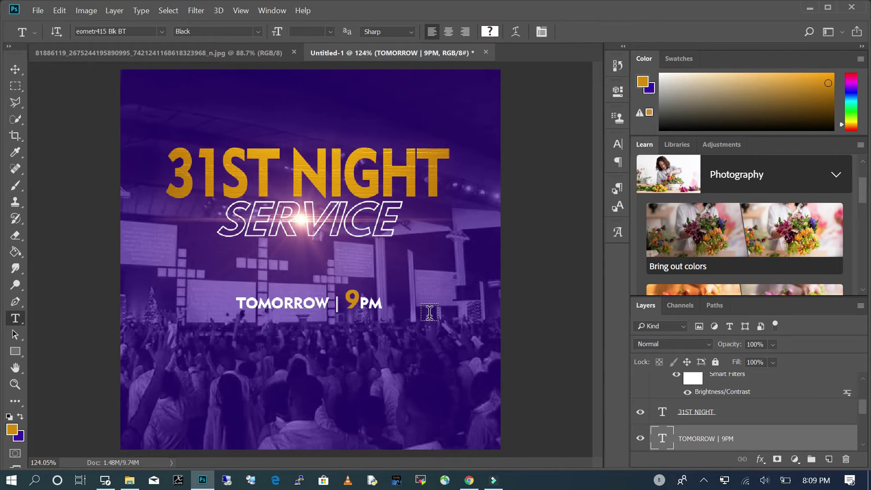
pyautogui.moveTo(359, 303); pyautogui.dragTo(345, 302)
pyautogui.click(12, 429)
pyautogui.click(392, 180)
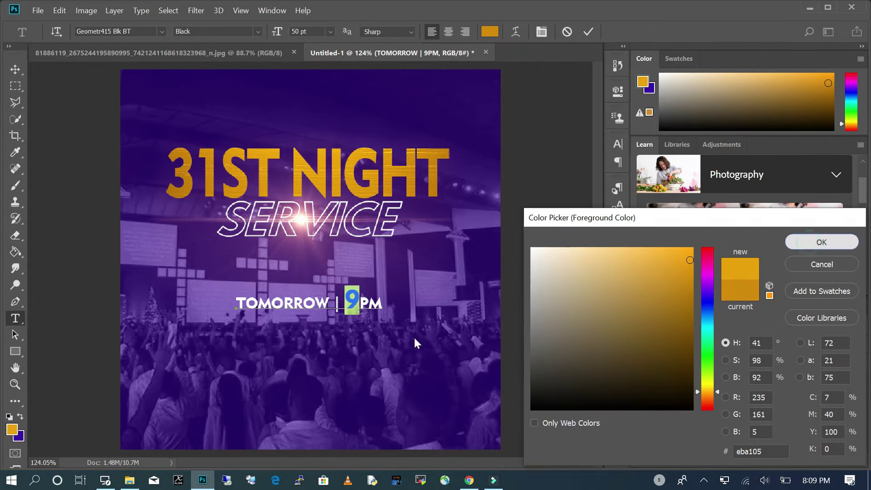
pyautogui.press('Return')
pyautogui.click(368, 302)
# Step: Move the TOMORROW | 9PM line up about 40 px and select Layer 1
pyautogui.click(15, 69)
pyautogui.moveTo(319, 302); pyautogui.dragTo(319, 285)
pyautogui.click(579, 340)
pyautogui.click(461, 380)
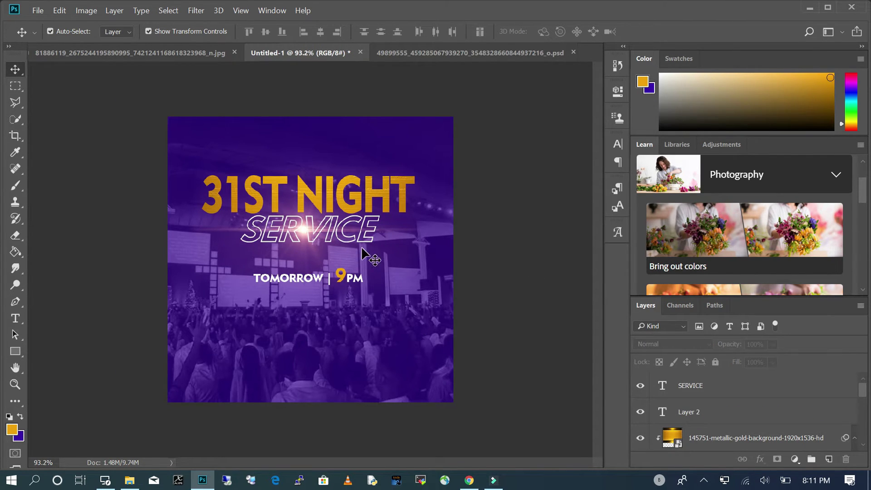
# Step: Close the old logo document and open the QFC logo PSD from File Explorer
pyautogui.click(413, 50)
pyautogui.click(214, 52)
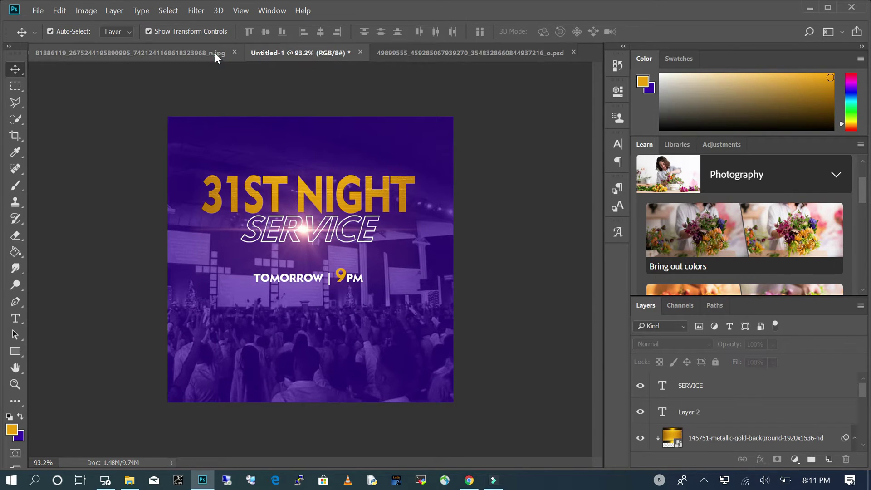
pyautogui.click(144, 52)
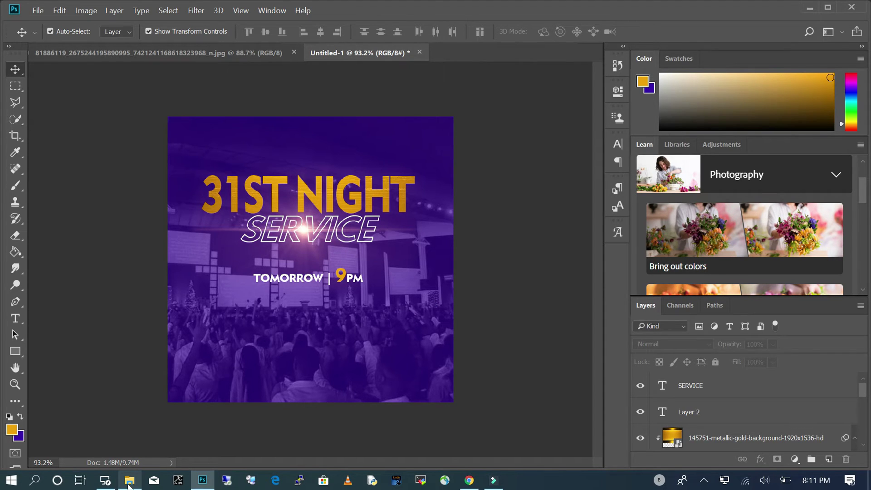
pyautogui.click(129, 484)
pyautogui.click(298, 213)
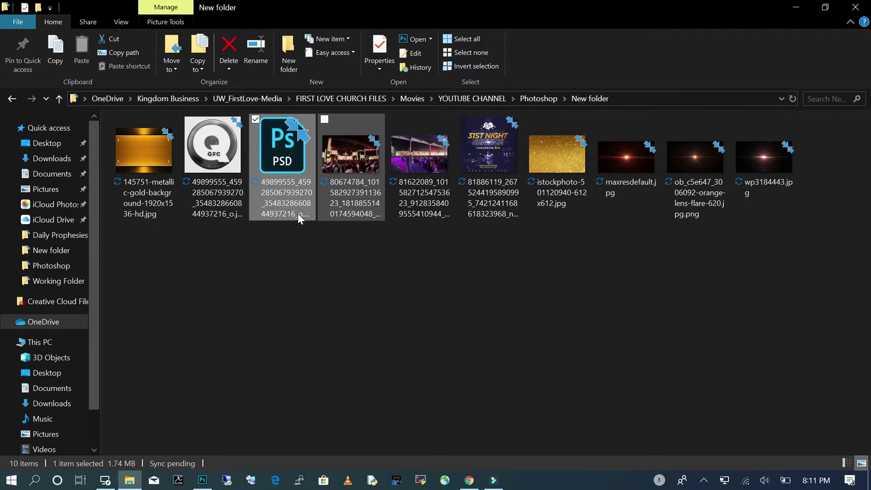
pyautogui.doubleClick(284, 151)
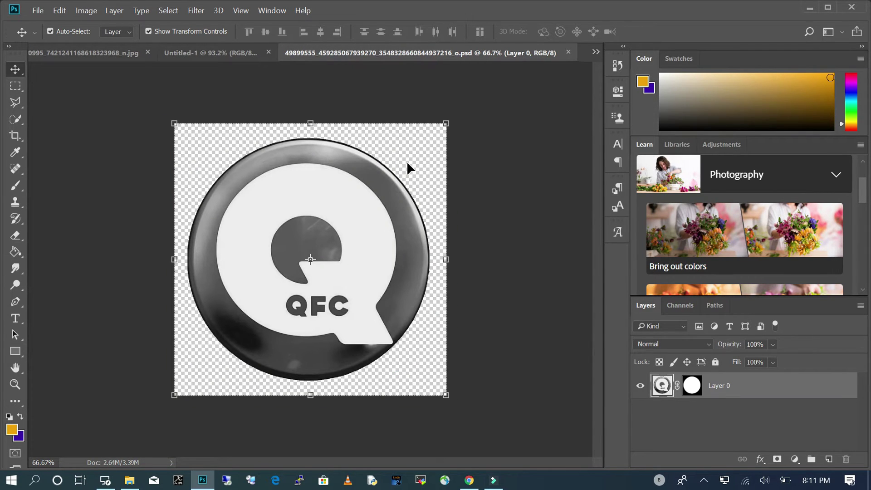
# Step: Float the QFC logo document and drag its logo into the flyer as Layer 3
pyautogui.moveTo(308, 54); pyautogui.dragTo(390, 68)
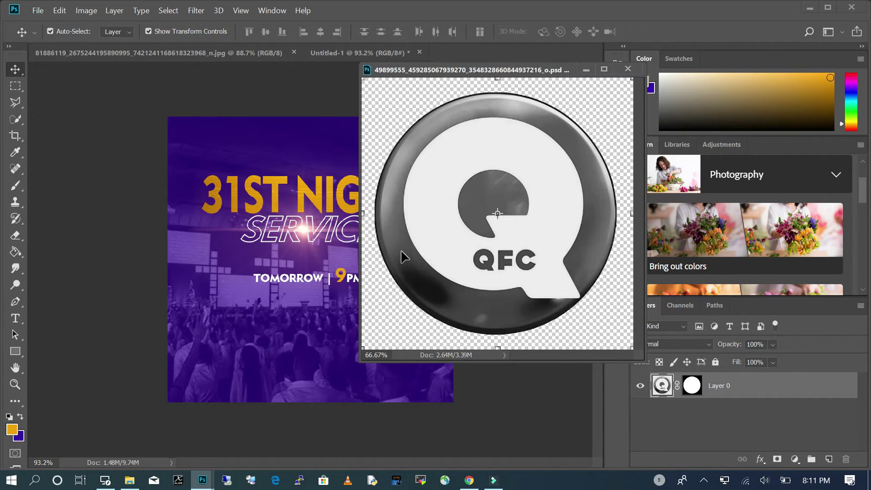
pyautogui.moveTo(401, 251); pyautogui.dragTo(258, 323)
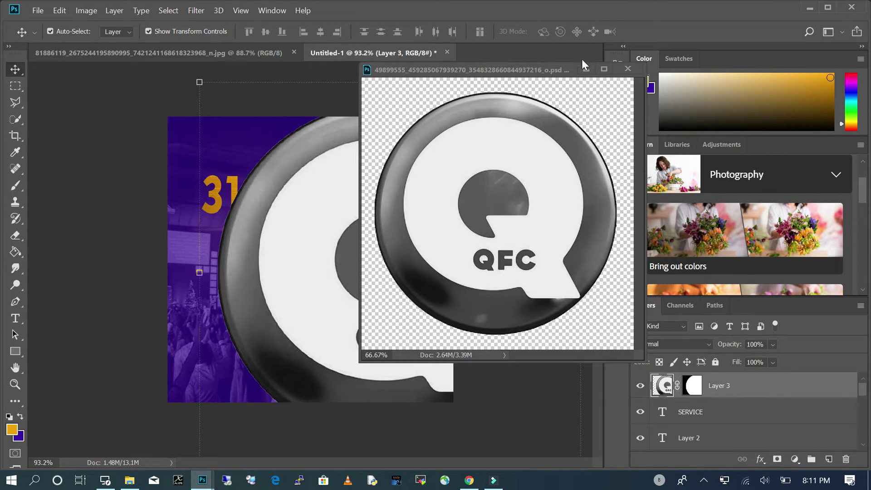
# Step: Scale the QFC logo to about 8% and place it centred above 31ST NIGHT
pyautogui.click(628, 68)
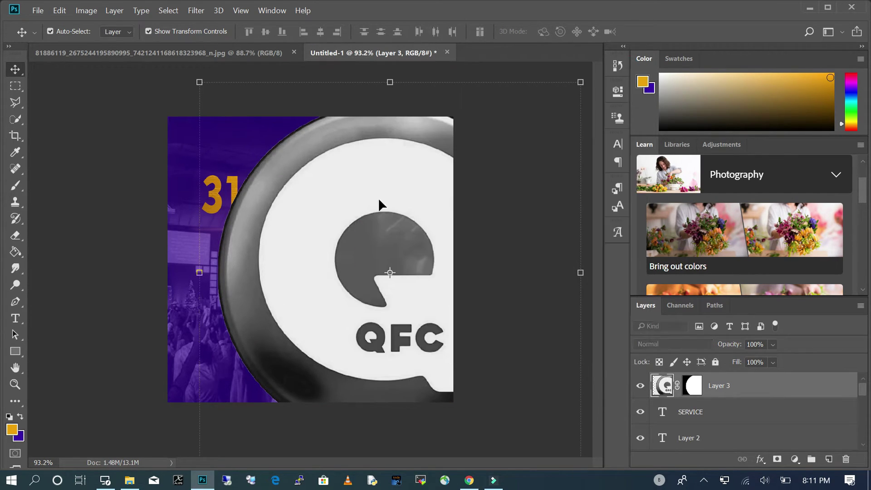
pyautogui.moveTo(298, 233); pyautogui.dragTo(259, 213)
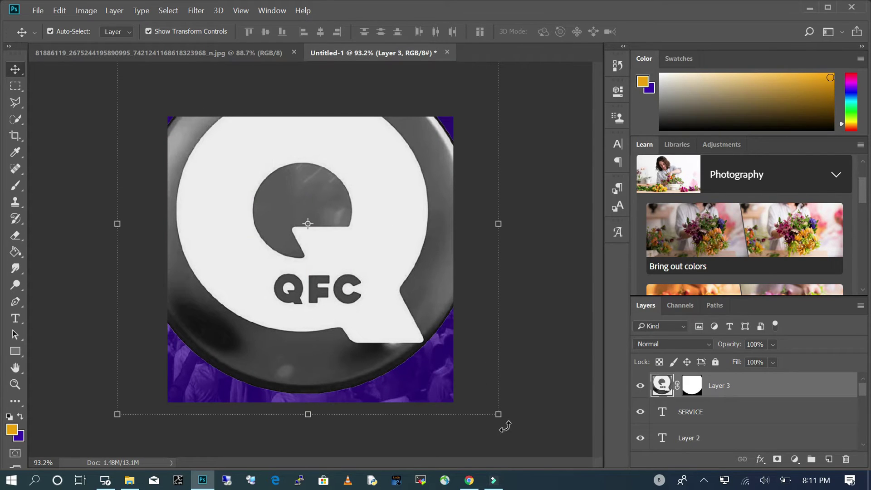
pyautogui.moveTo(501, 416); pyautogui.dragTo(224, 172)
pyautogui.moveTo(190, 122); pyautogui.dragTo(333, 331)
pyautogui.moveTo(391, 372); pyautogui.dragTo(297, 278)
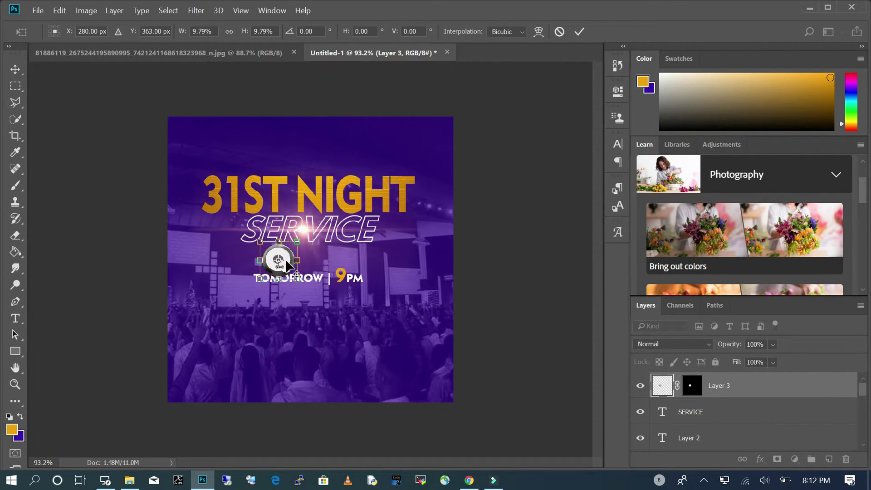
pyautogui.moveTo(320, 188); pyautogui.dragTo(318, 142)
pyautogui.press('Return')
# Step: Select the TOMORROW | 9PM text layer in the Layers panel
pyautogui.click(357, 150)
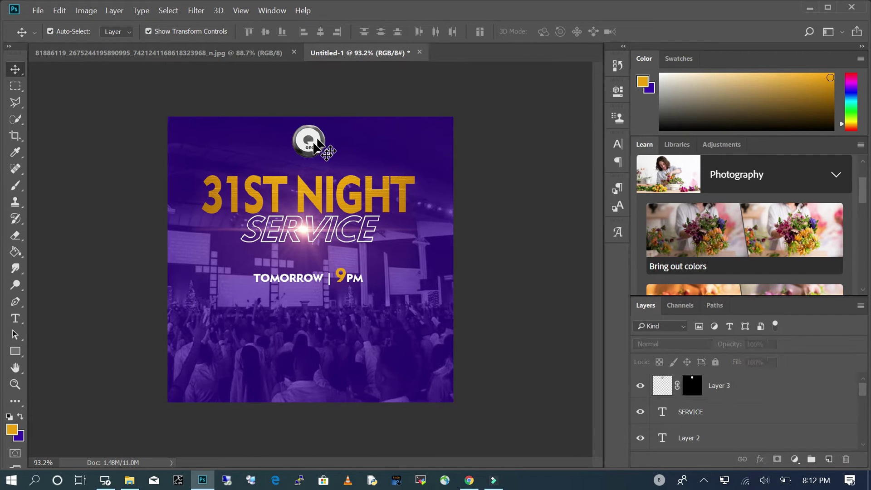
pyautogui.scroll(3, 346, 132)
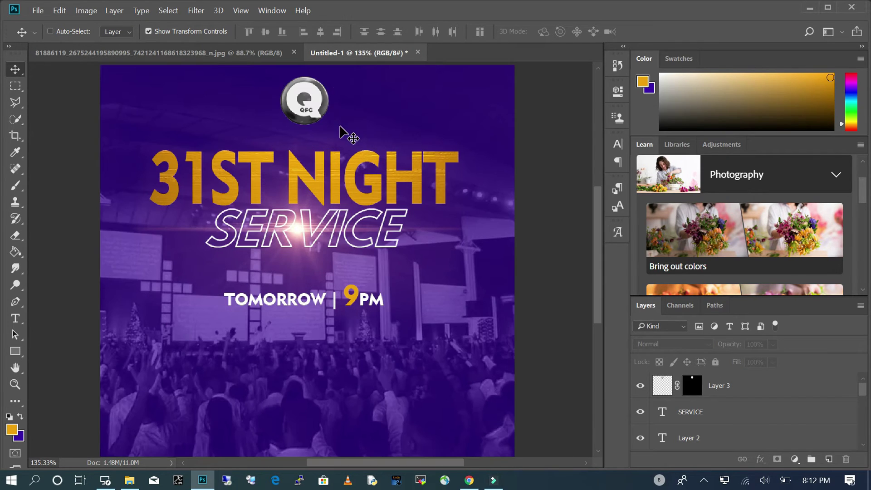
pyautogui.click(315, 99)
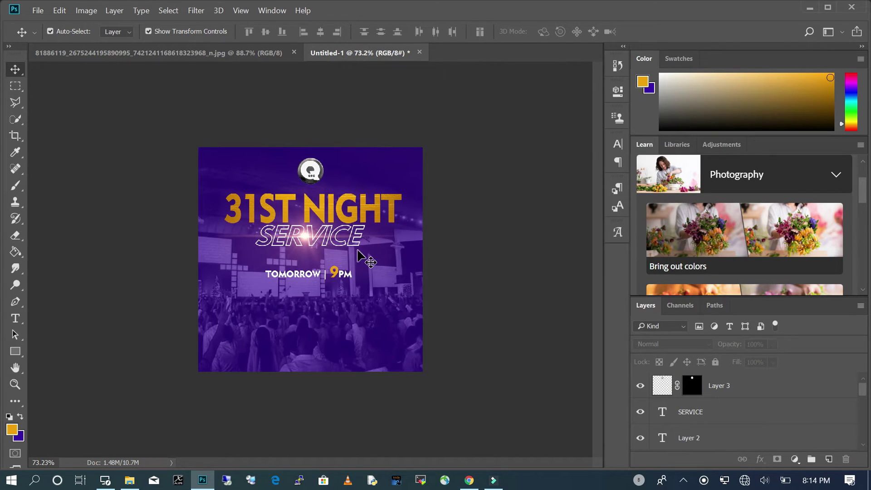
pyautogui.scroll(4, 336, 240)
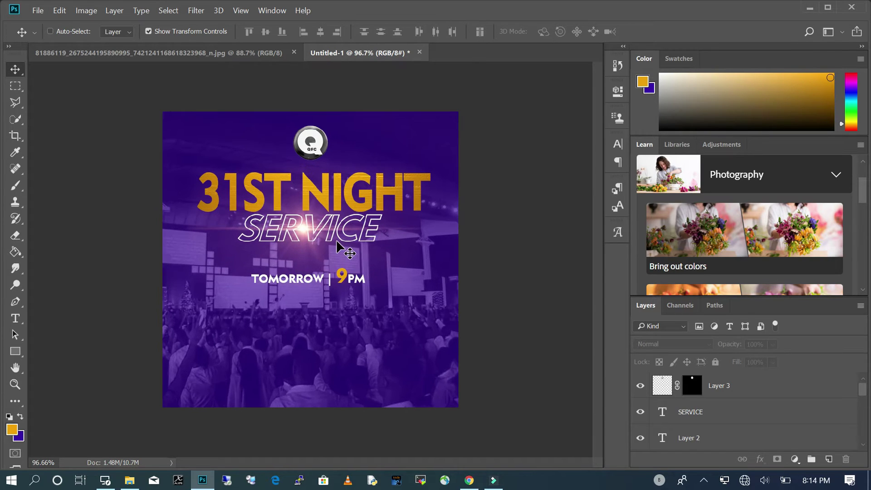
pyautogui.click(302, 282)
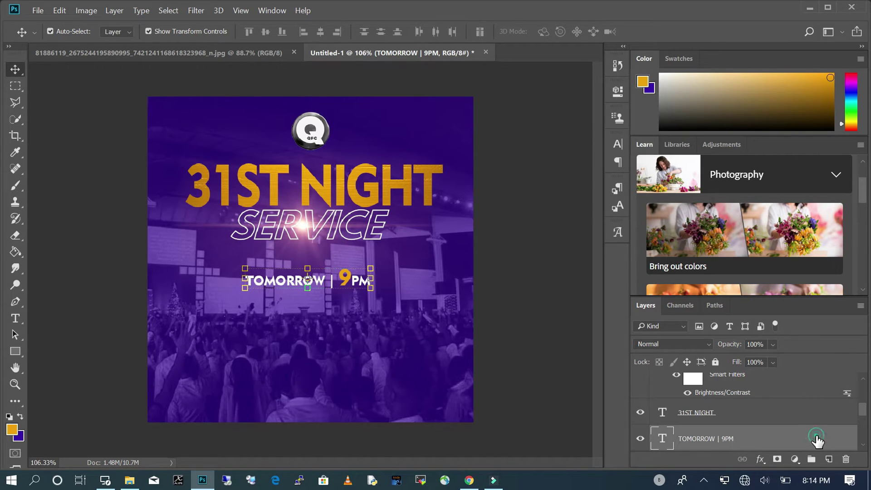
# Step: Duplicate TOMORROW | 9PM, drag the copy near the flyer's bottom, and retype its text
pyautogui.moveTo(816, 437); pyautogui.dragTo(833, 459)
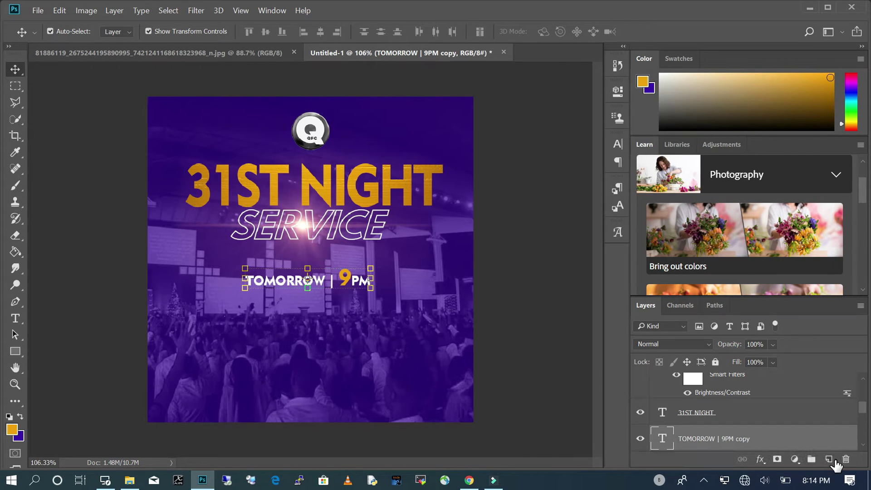
pyautogui.scroll(-2, 828, 430)
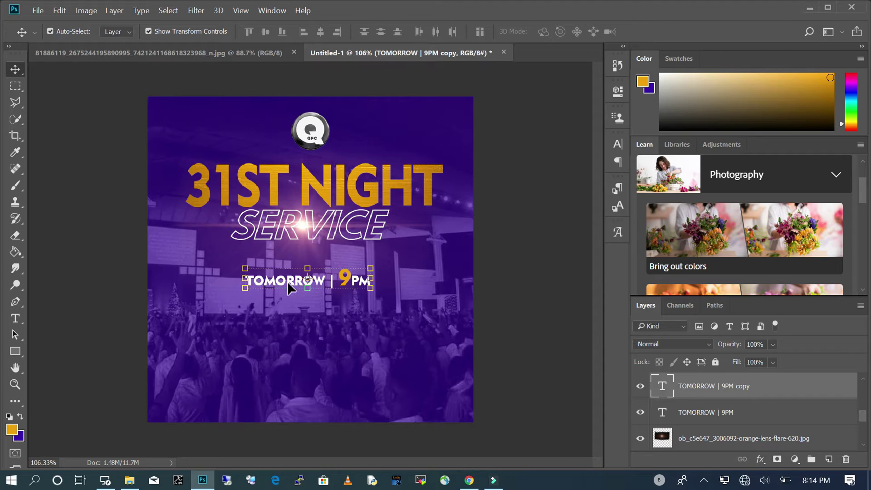
pyautogui.moveTo(288, 282); pyautogui.dragTo(299, 370)
pyautogui.click(16, 319)
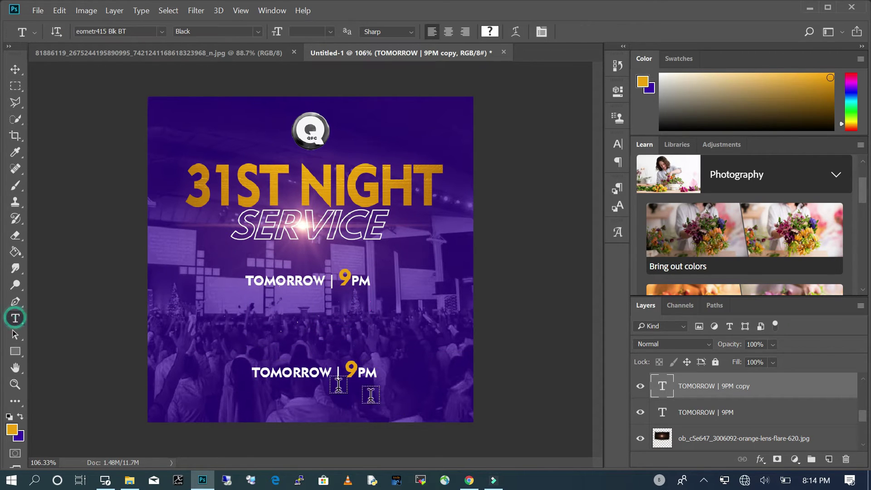
pyautogui.moveTo(374, 373); pyautogui.dragTo(225, 366)
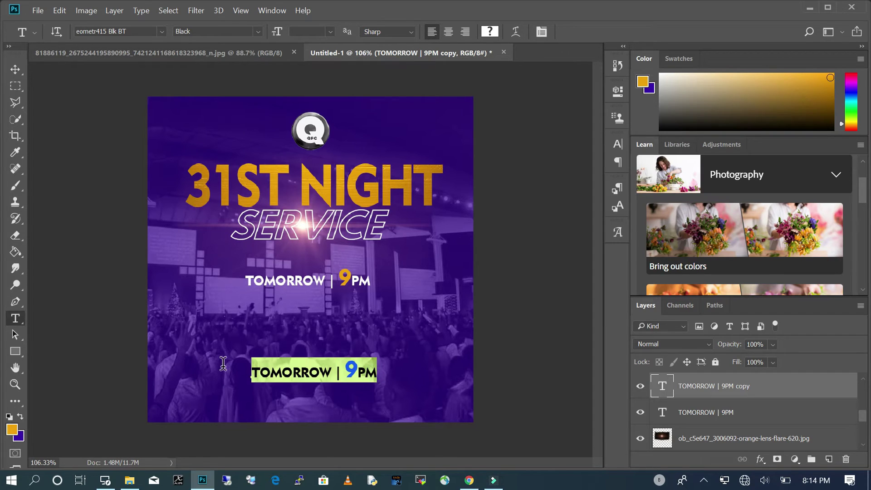
pyautogui.write('oo')
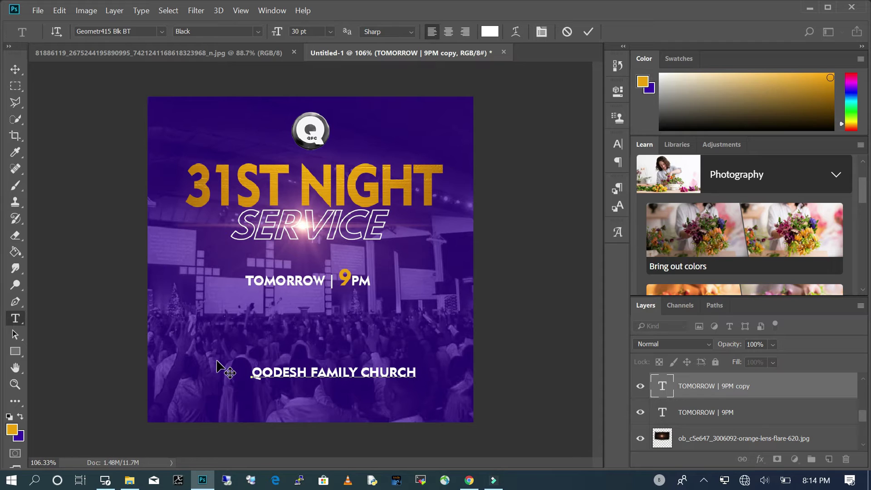
# Step: Commit the church name text and colour QODESH FAMILY CHURCH orange-gold
pyautogui.hotkey('ctrl', 'Return')
pyautogui.press('v')
pyautogui.click(16, 318)
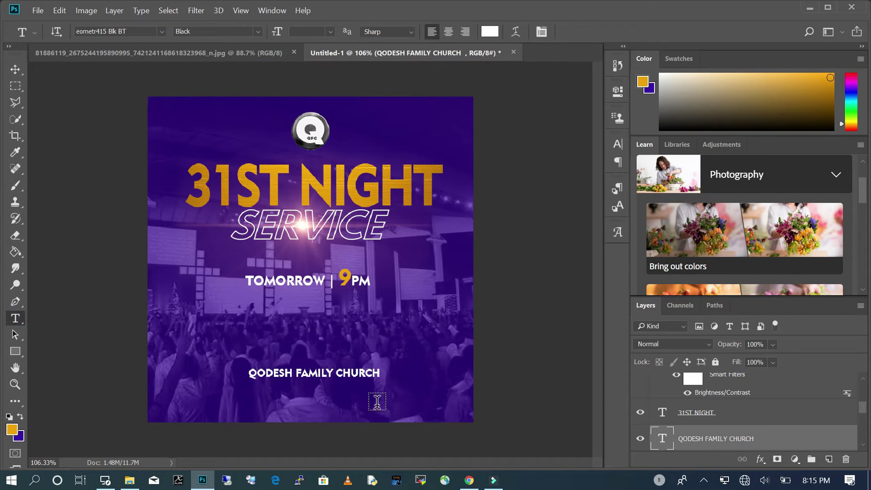
pyautogui.moveTo(380, 374); pyautogui.dragTo(162, 390)
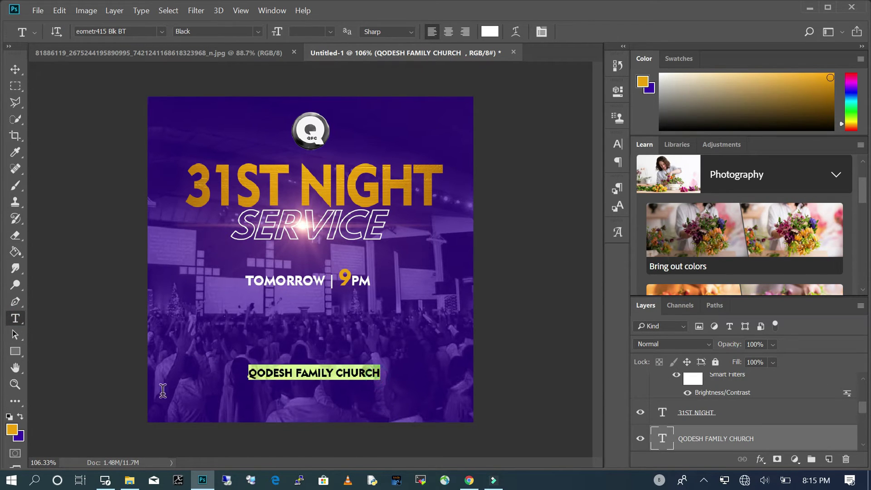
pyautogui.click(20, 416)
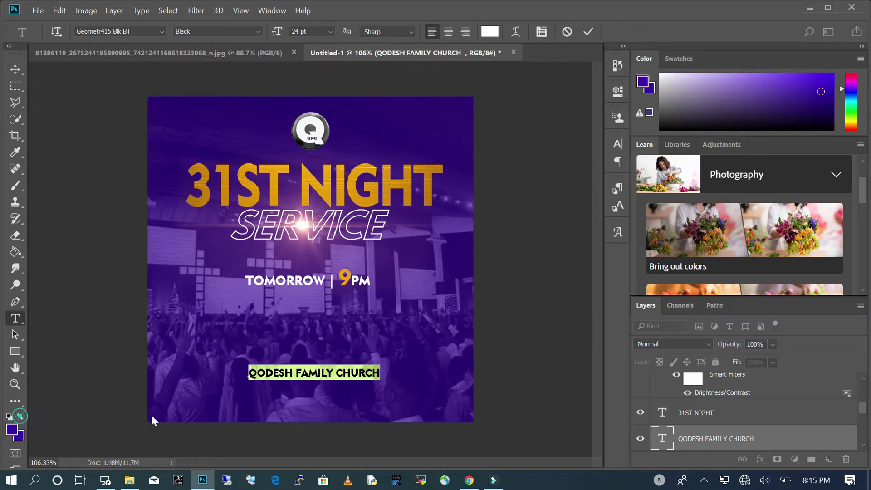
pyautogui.click(433, 386)
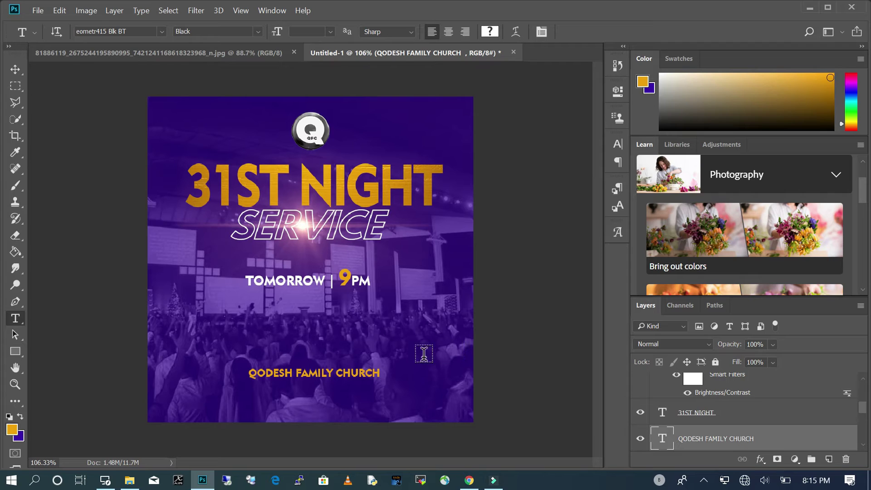
# Step: Set QODESH FAMILY CHURCH to 26 pt and deselect it
pyautogui.moveTo(378, 375); pyautogui.dragTo(203, 374)
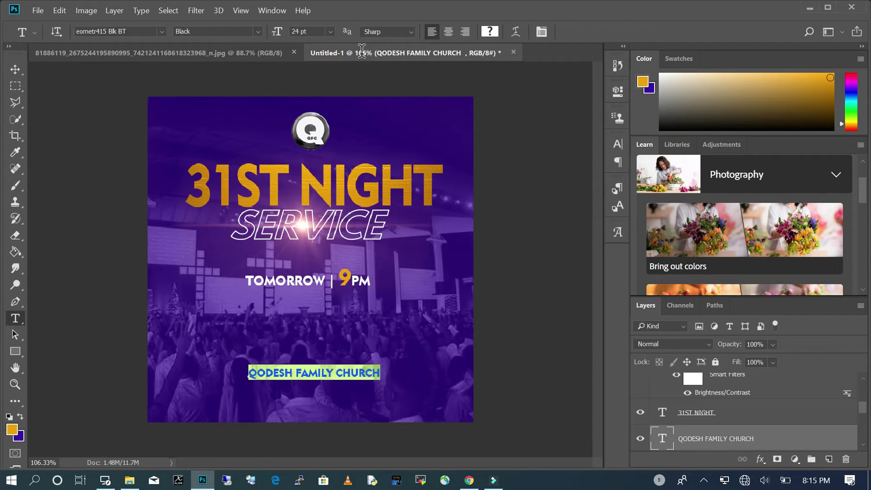
pyautogui.click(316, 31)
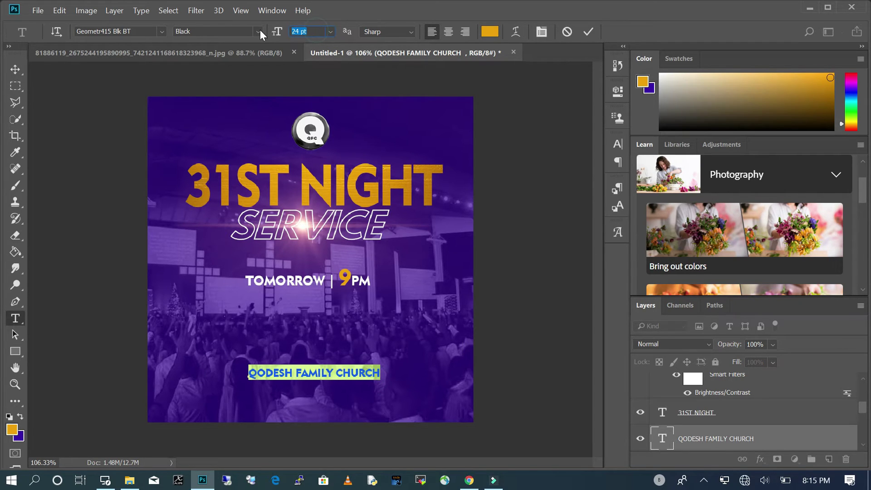
pyautogui.write('26')
pyautogui.press('Return')
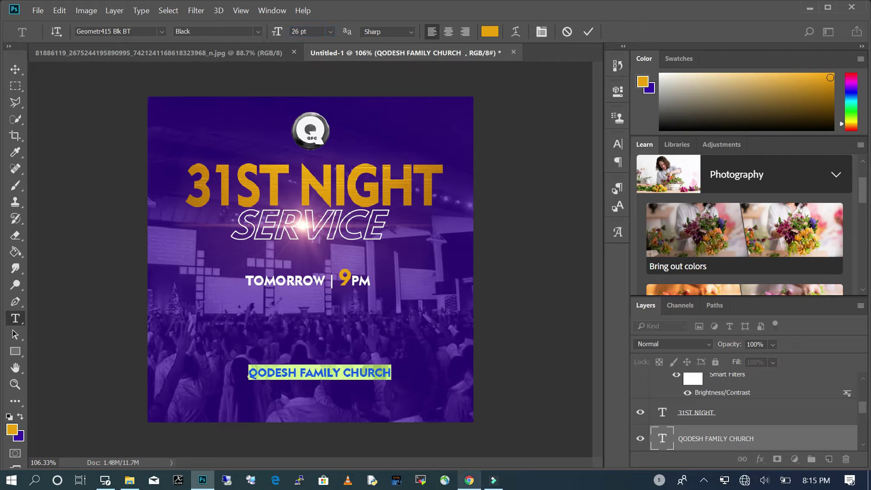
pyautogui.click(399, 372)
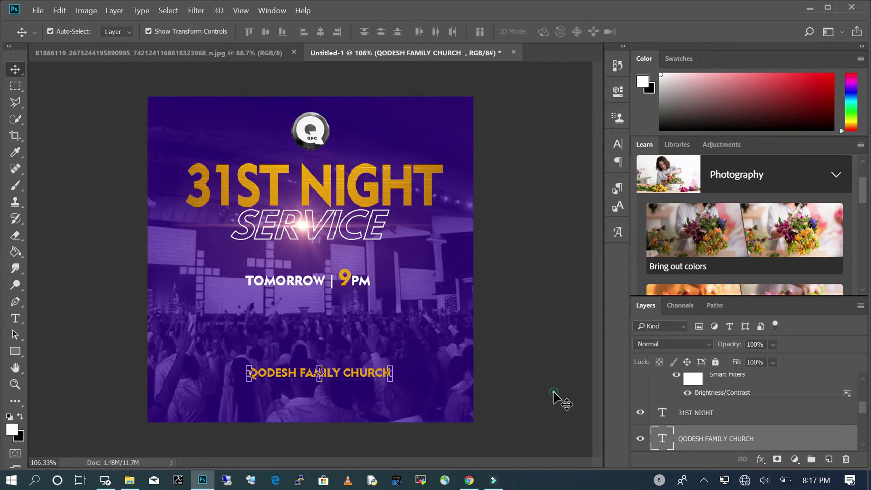
pyautogui.click(502, 379)
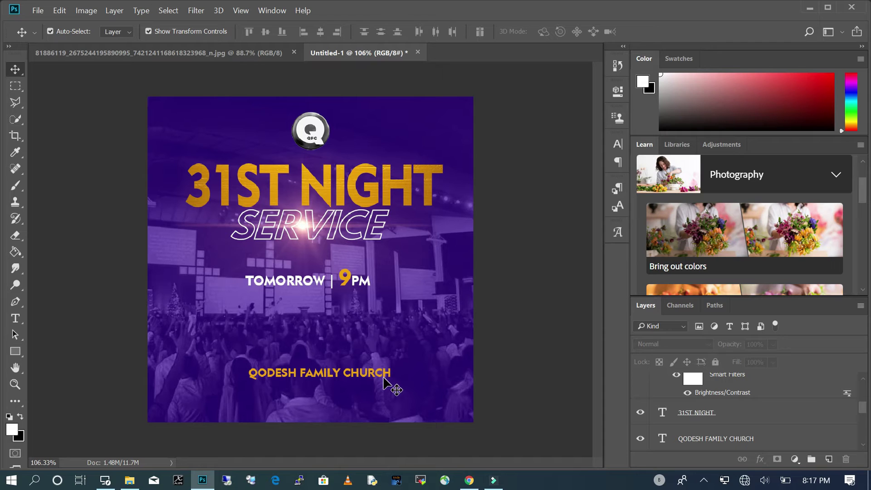
# Step: Add a 1710 text line below the church name, then delete it again
pyautogui.click(16, 318)
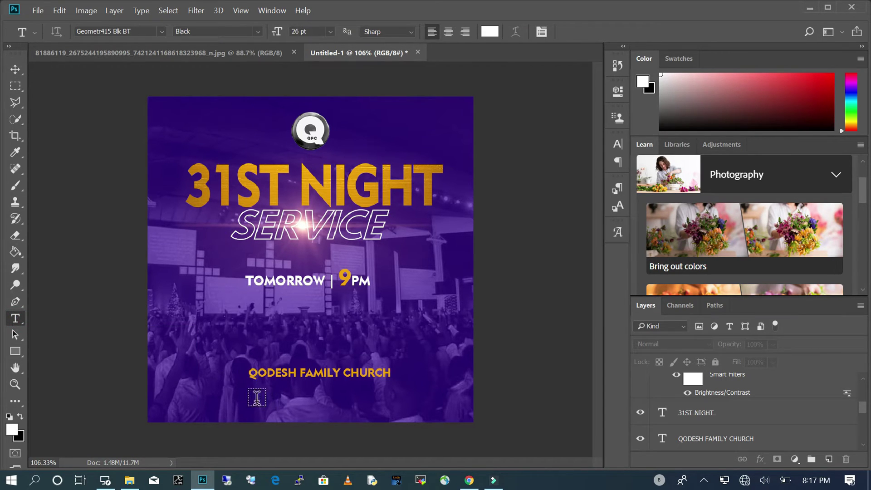
pyautogui.click(240, 398)
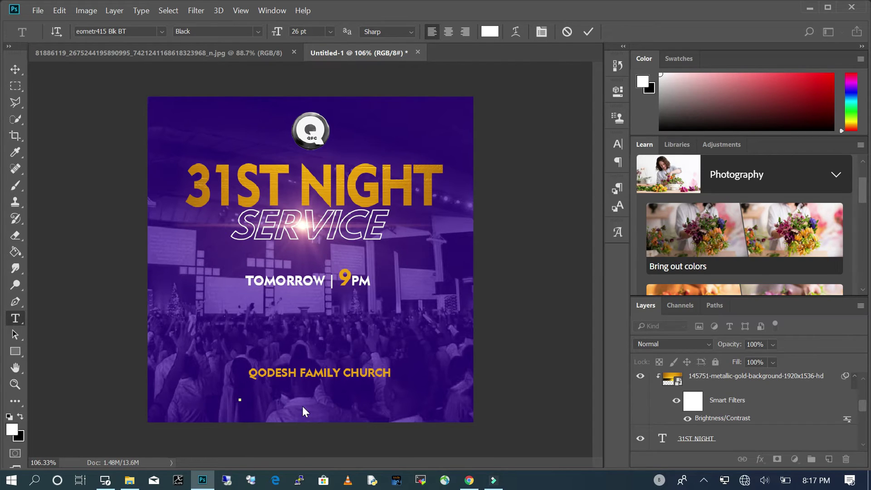
pyautogui.write('1710')
pyautogui.click(369, 396)
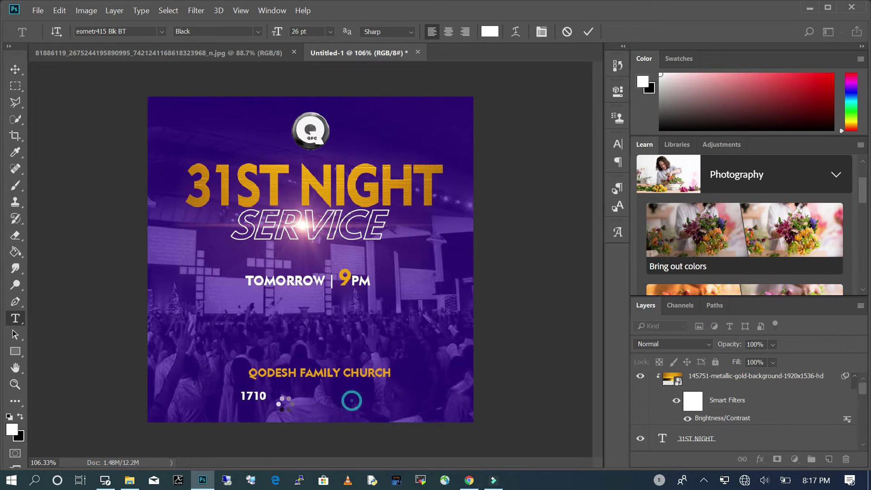
pyautogui.doubleClick(266, 398)
pyautogui.press('BackSpace')
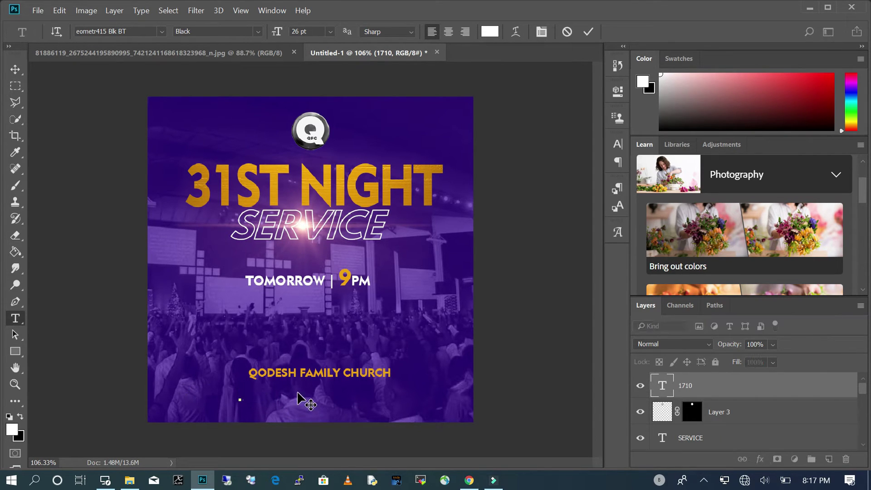
pyautogui.click(17, 68)
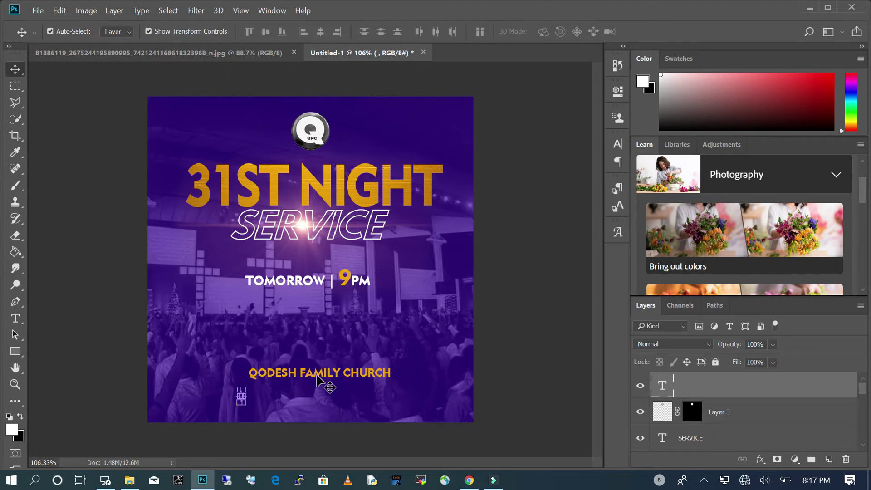
# Step: Select the QODESH FAMILY CHURCH layer with the Move tool
pyautogui.press('m')
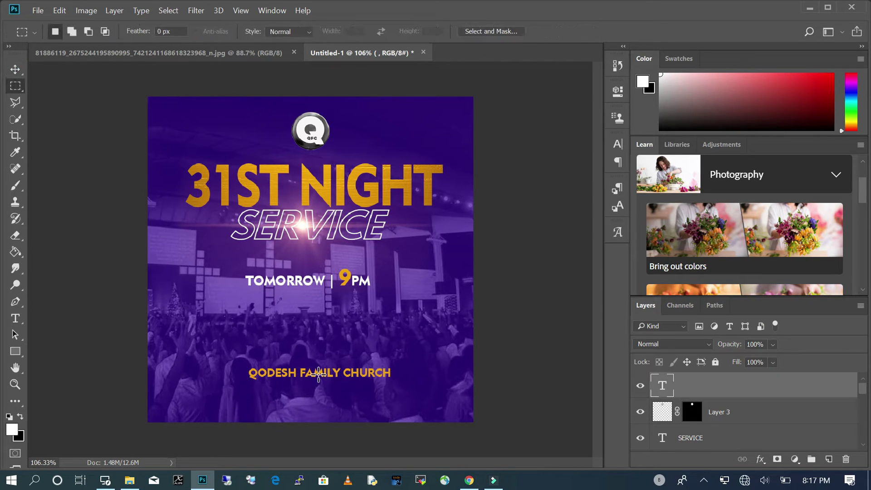
pyautogui.click(17, 69)
pyautogui.click(349, 379)
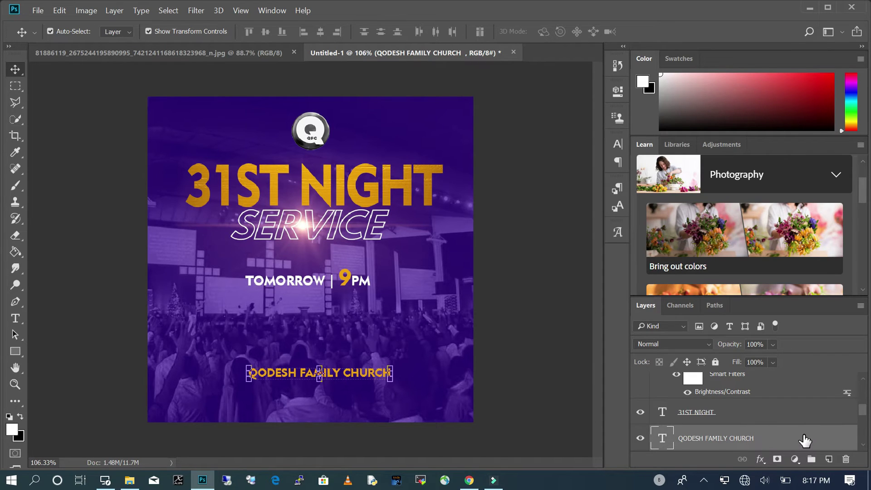
# Step: Duplicate the church name, move it just below, and retype it as '1710 Market Street, Tacoma'
pyautogui.moveTo(804, 438); pyautogui.dragTo(829, 461)
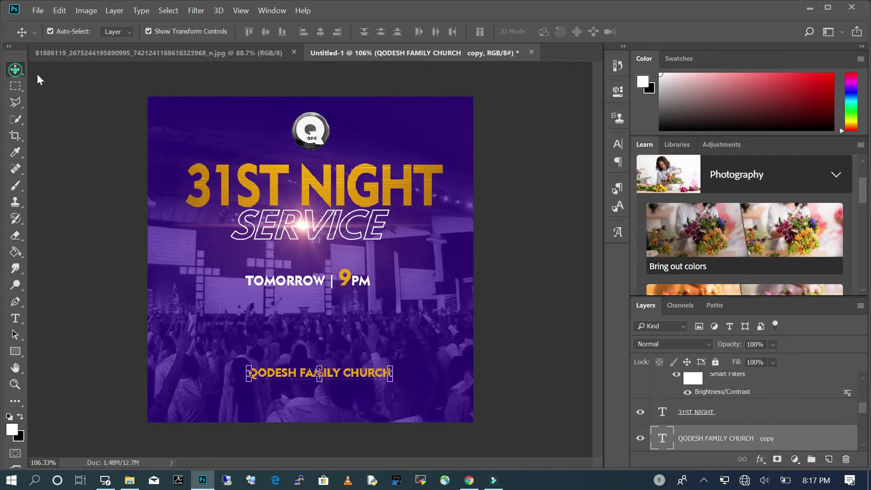
pyautogui.moveTo(356, 377); pyautogui.dragTo(359, 396)
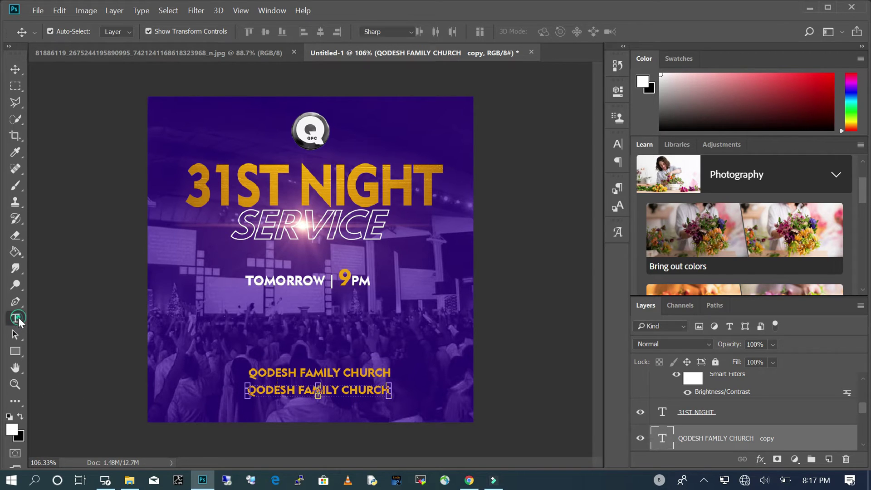
pyautogui.click(15, 318)
pyautogui.click(381, 390)
pyautogui.moveTo(385, 390); pyautogui.dragTo(220, 388)
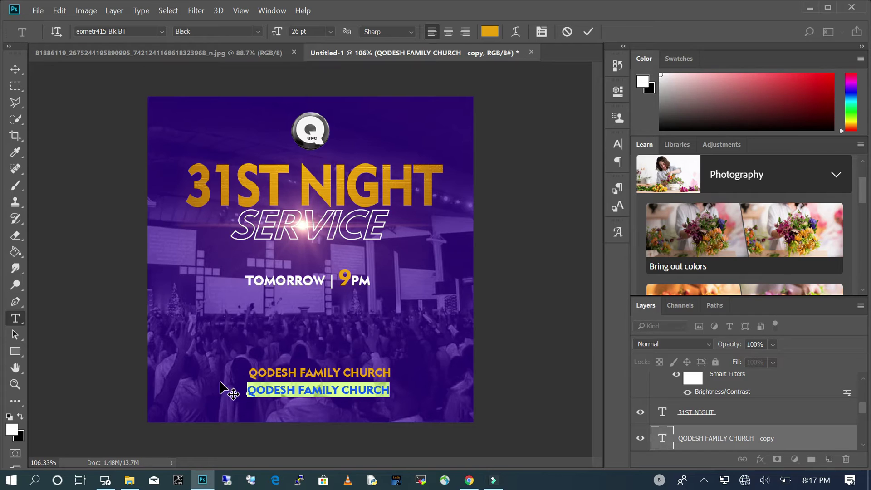
pyautogui.write('1710')
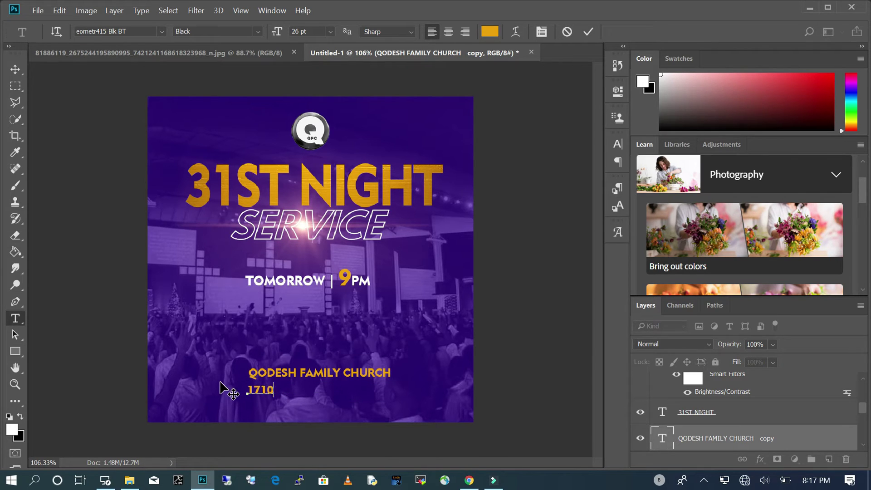
pyautogui.write(' Market')
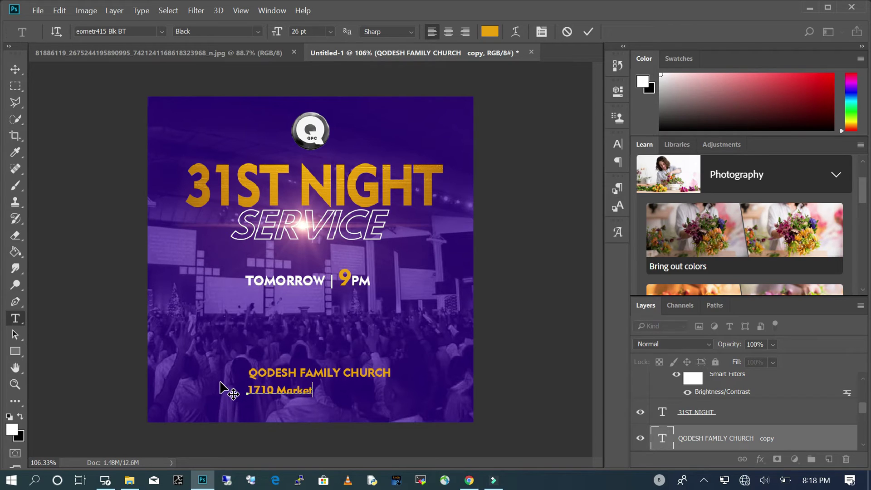
pyautogui.write(' Street, Tacoma WA')
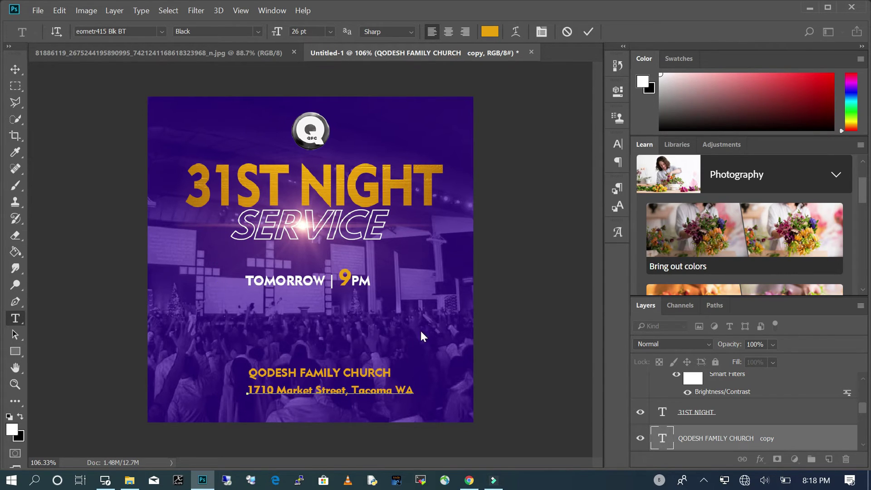
# Step: Make the address line white and set it to 24 pt
pyautogui.hotkey('ctrl', 'Return')
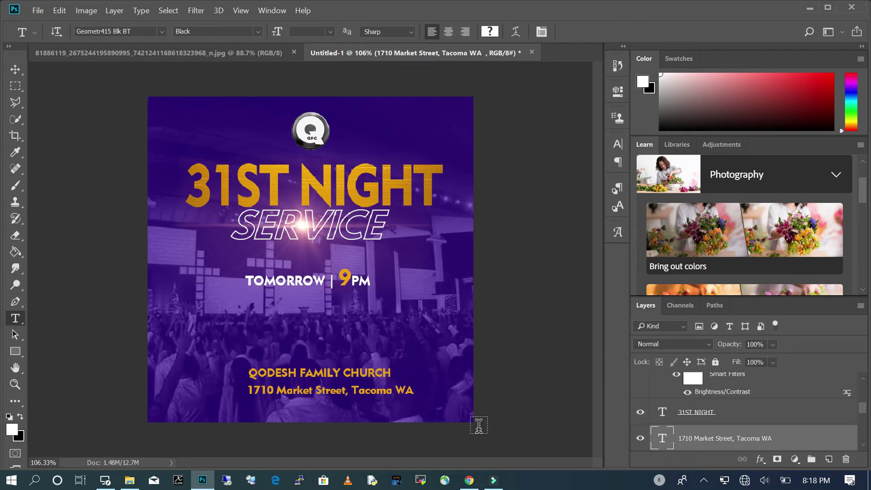
pyautogui.moveTo(412, 391); pyautogui.dragTo(234, 393)
pyautogui.click(20, 415)
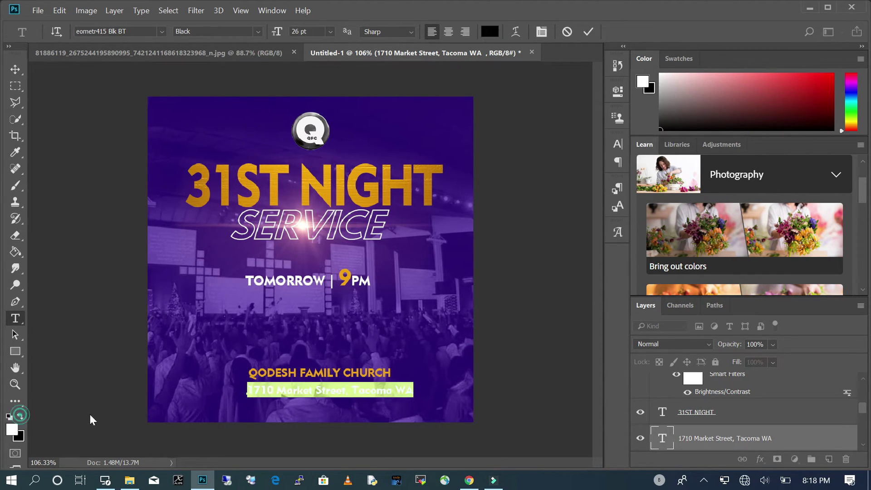
pyautogui.click(102, 410)
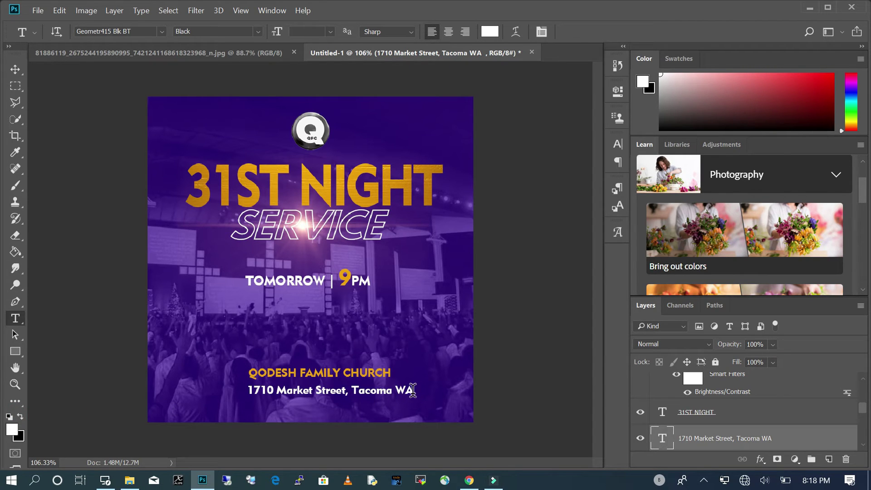
pyautogui.moveTo(412, 390); pyautogui.dragTo(246, 391)
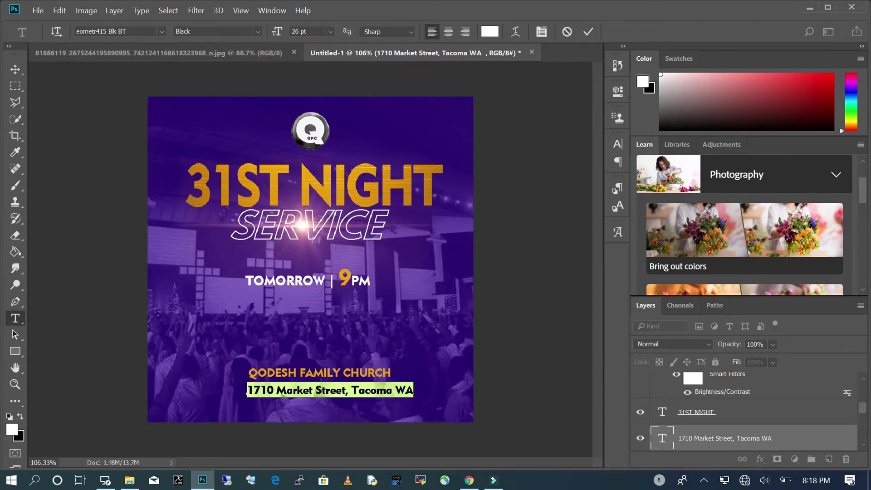
pyautogui.click(330, 32)
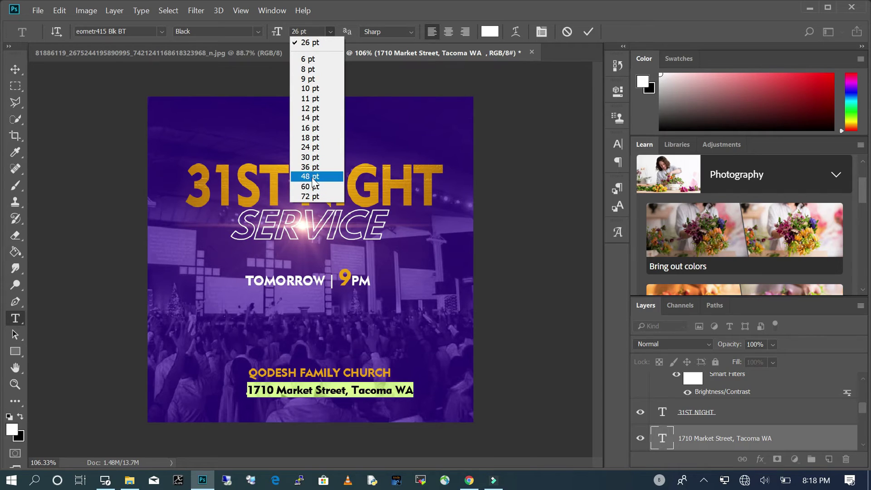
pyautogui.click(313, 149)
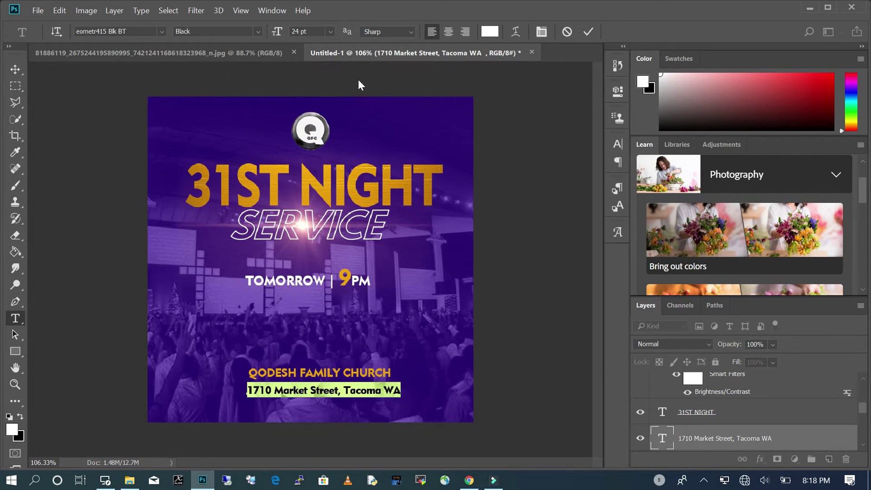
# Step: Nudge the address line to centre it beneath QODESH FAMILY CHURCH
pyautogui.click(15, 69)
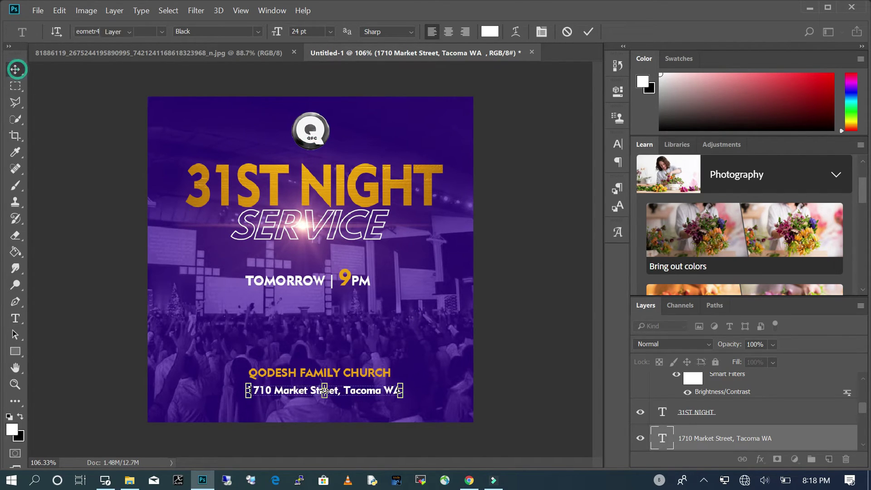
pyautogui.moveTo(379, 393); pyautogui.dragTo(379, 388)
pyautogui.click(463, 402)
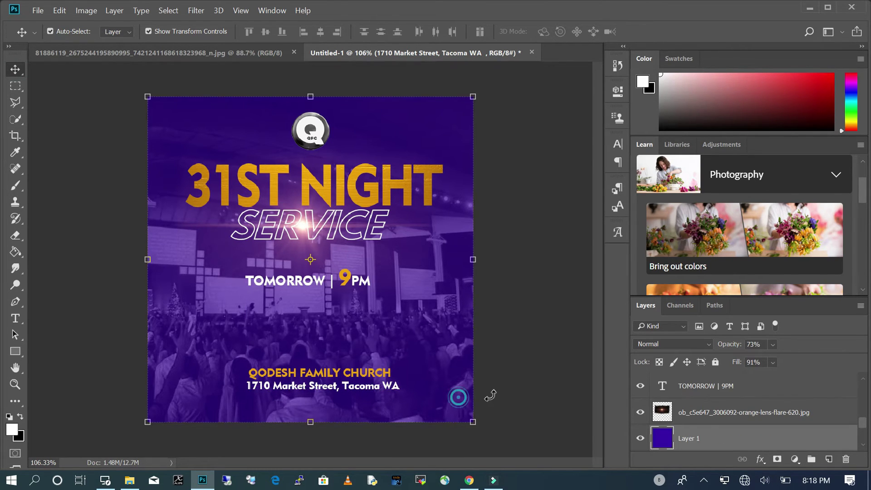
pyautogui.click(544, 381)
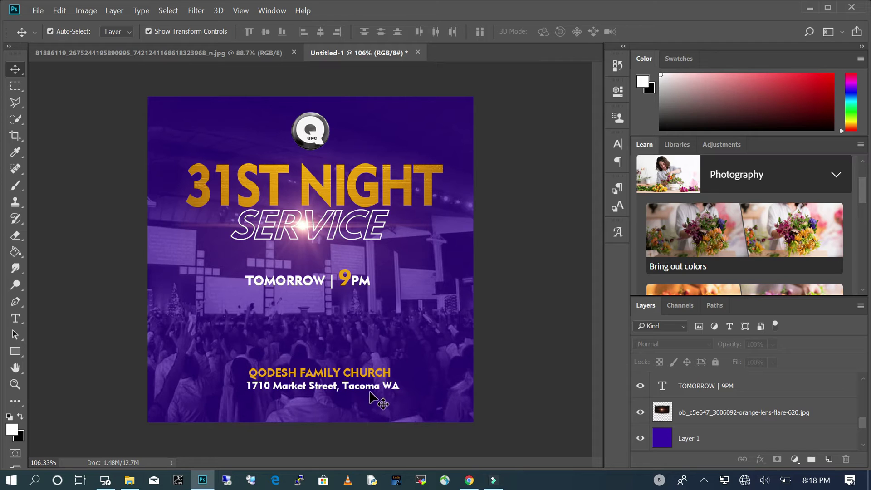
pyautogui.moveTo(378, 388); pyautogui.dragTo(374, 390)
pyautogui.click(528, 387)
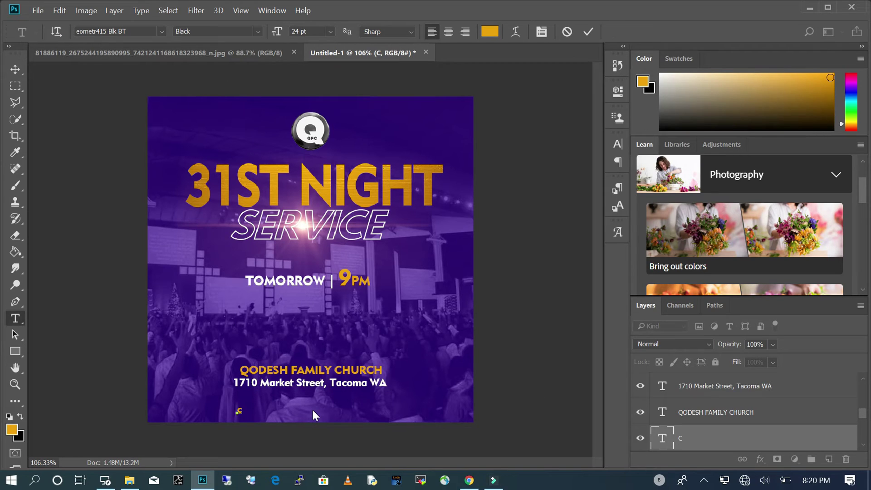
# Step: Type 'Come and See' and colour it gold
pyautogui.write('Come and See')
pyautogui.click(16, 318)
pyautogui.click(12, 429)
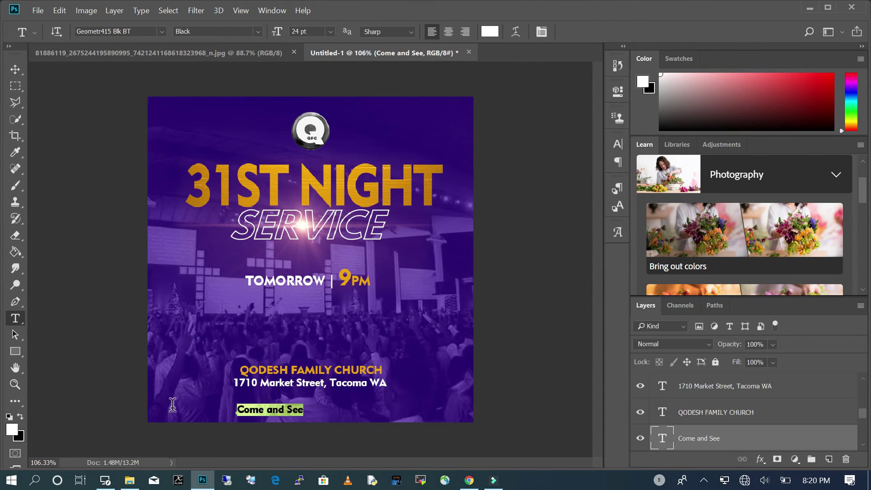
pyautogui.click(822, 242)
# Step: Centre Come and See at the flyer's bottom and open the Character panel
pyautogui.press('v')
pyautogui.moveTo(292, 410); pyautogui.dragTo(311, 406)
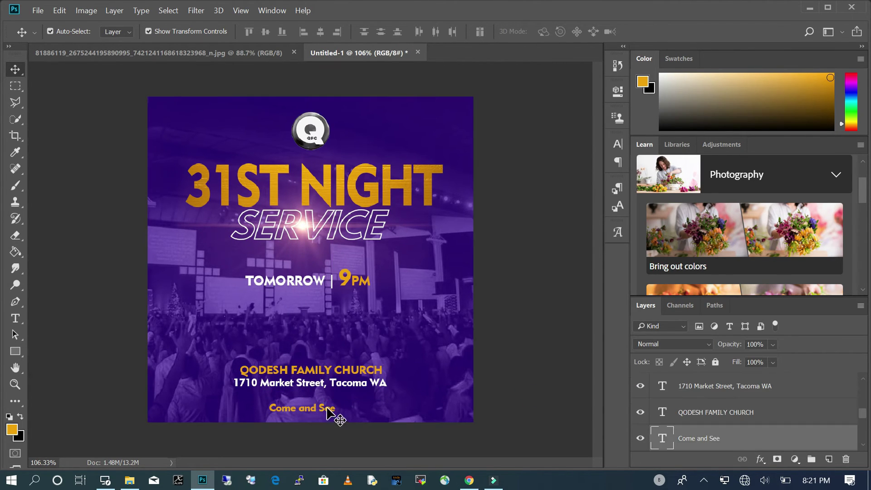
pyautogui.moveTo(334, 415); pyautogui.dragTo(330, 407)
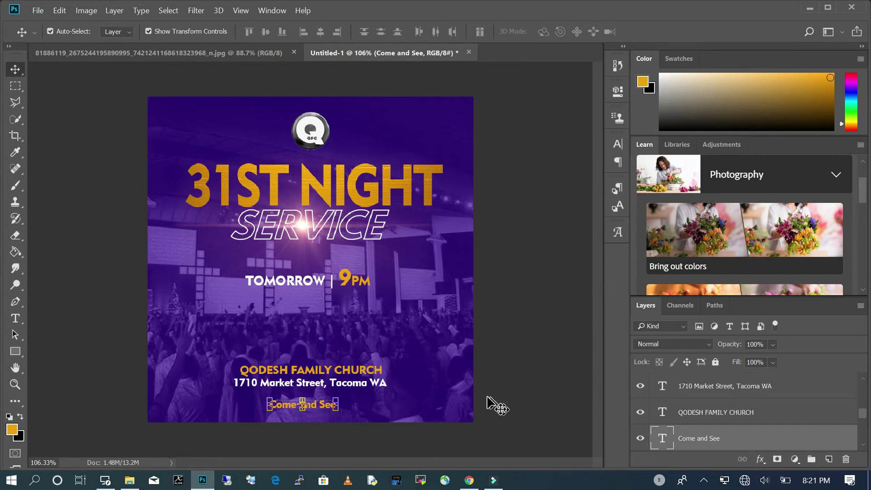
pyautogui.click(467, 415)
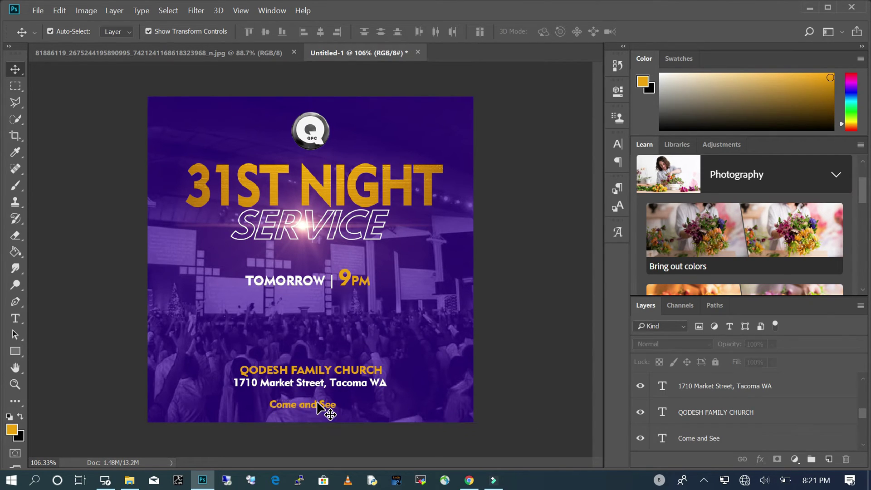
pyautogui.click(317, 403)
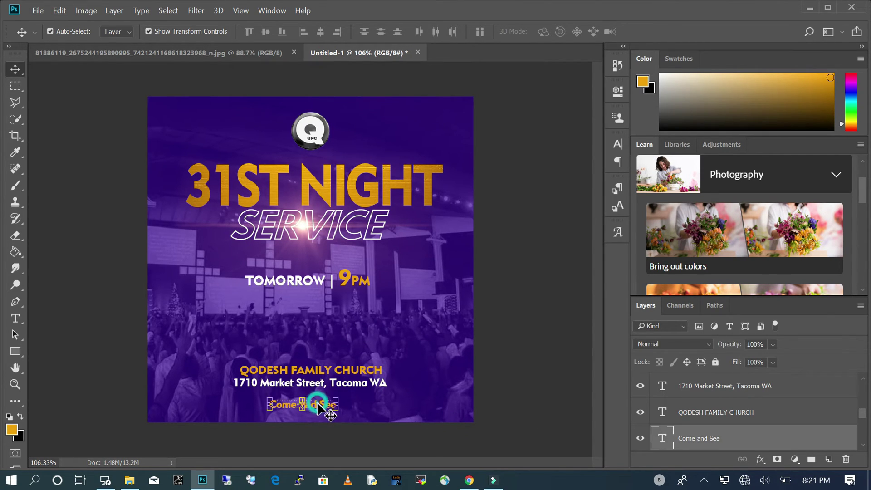
pyautogui.click(620, 145)
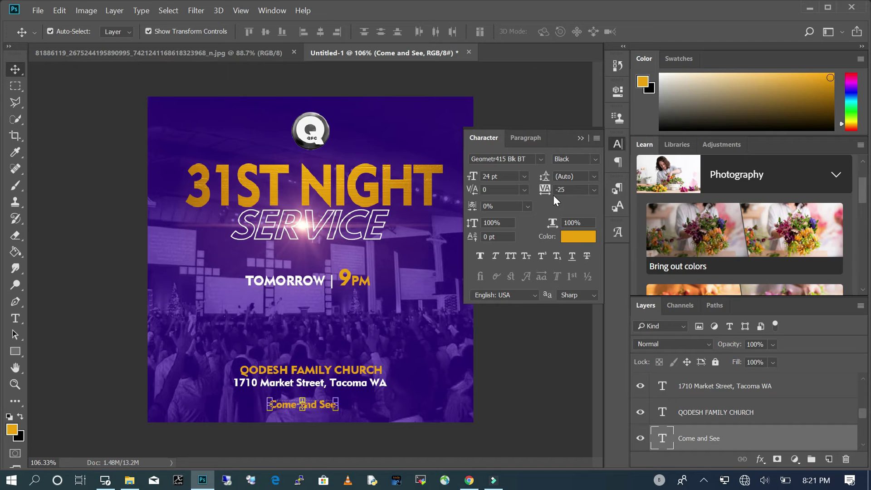
# Step: Set Come and See tracking to 500 and add an exclamation mark
pyautogui.click(595, 190)
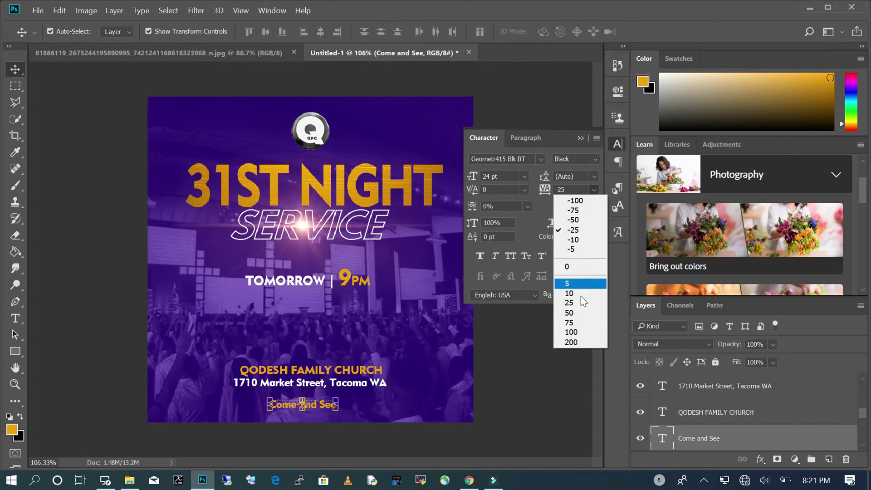
pyautogui.click(574, 314)
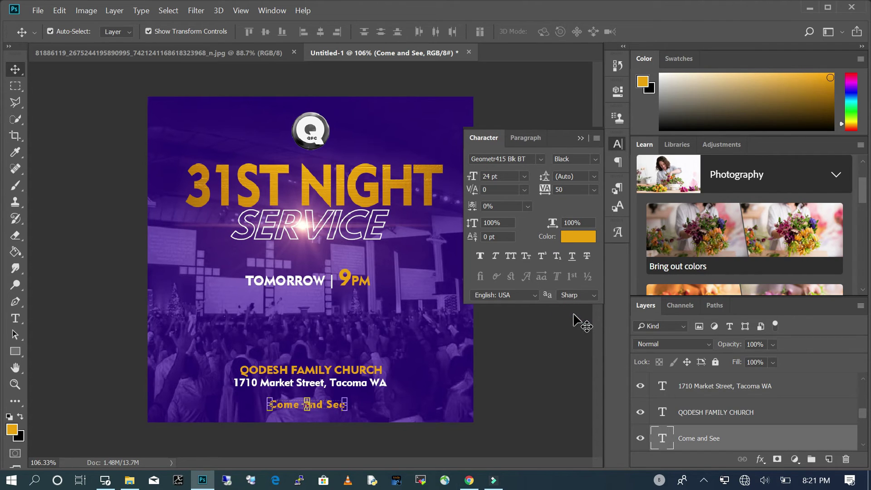
pyautogui.click(594, 190)
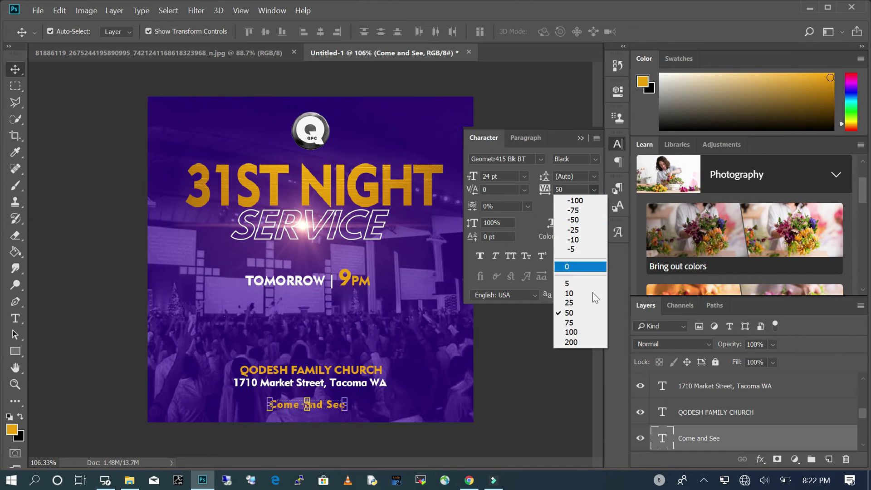
pyautogui.click(579, 344)
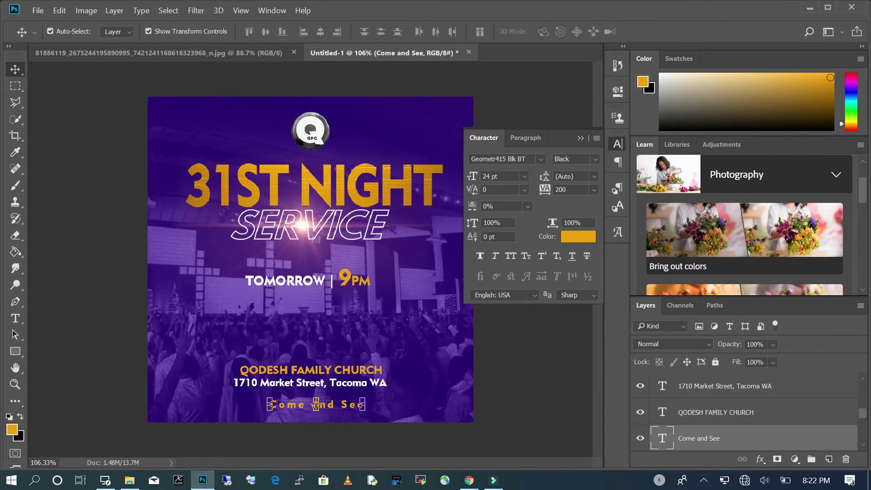
pyautogui.click(556, 189)
pyautogui.write('500')
pyautogui.press('Return')
pyautogui.press('Return')
pyautogui.write('!')
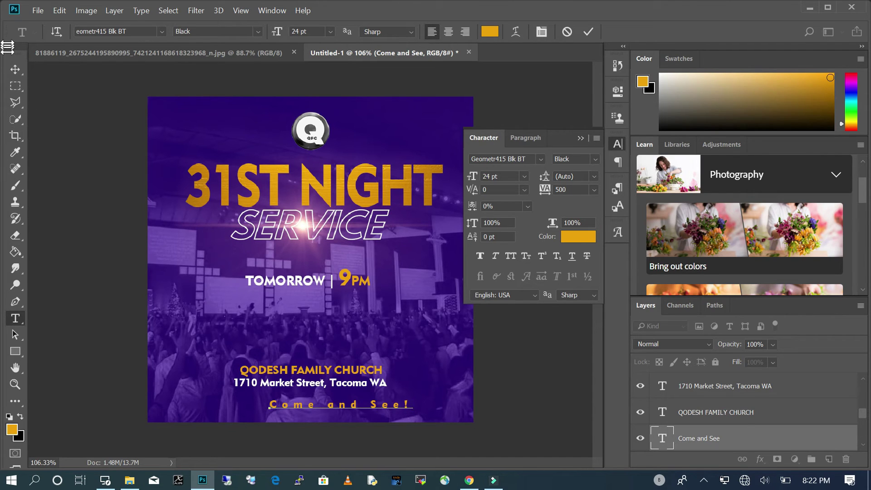
# Step: Position Come and See! below the address, apply the transformation, and collapse the Character panel
pyautogui.click(15, 69)
pyautogui.moveTo(361, 413); pyautogui.dragTo(341, 419)
pyautogui.click(16, 318)
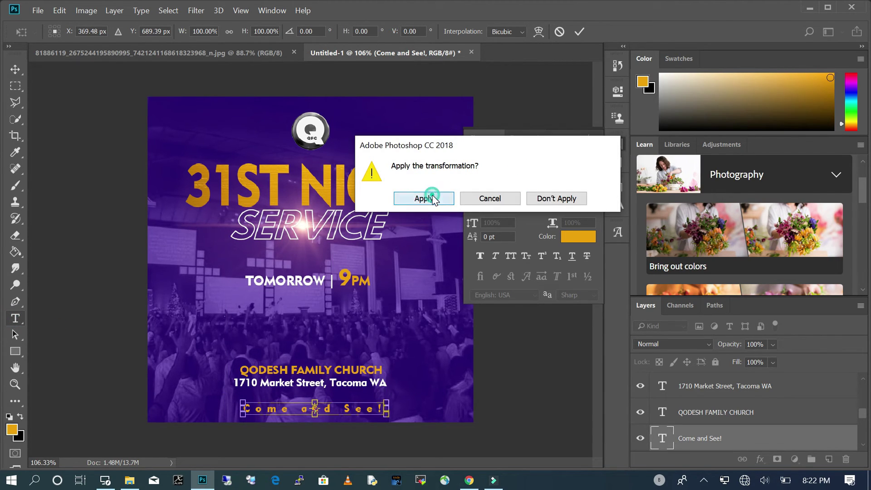
pyautogui.click(425, 200)
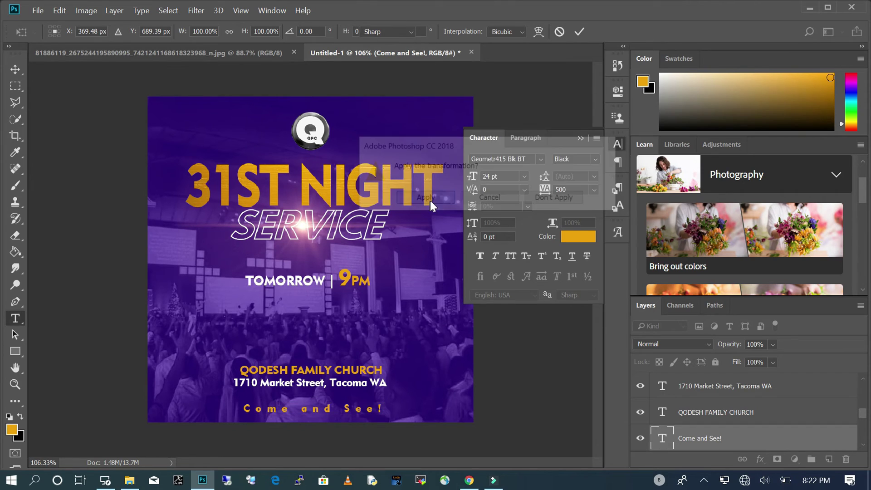
pyautogui.moveTo(381, 407); pyautogui.dragTo(431, 411)
pyautogui.click(381, 409)
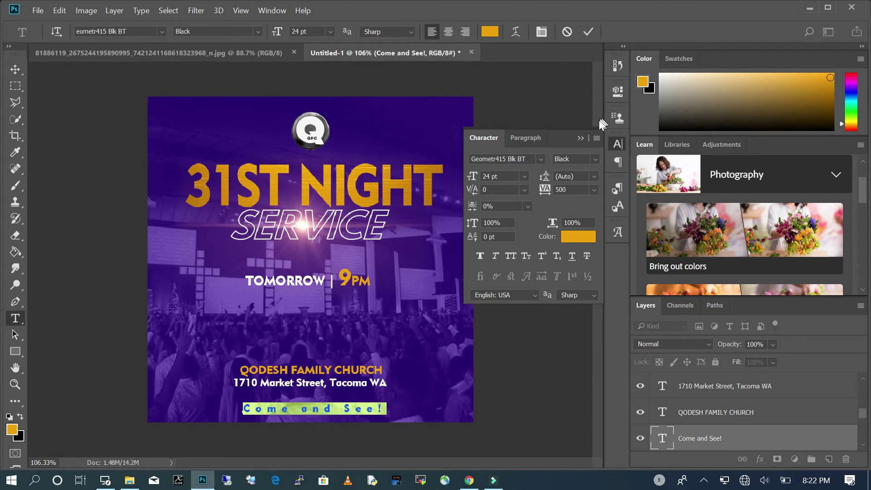
pyautogui.click(580, 138)
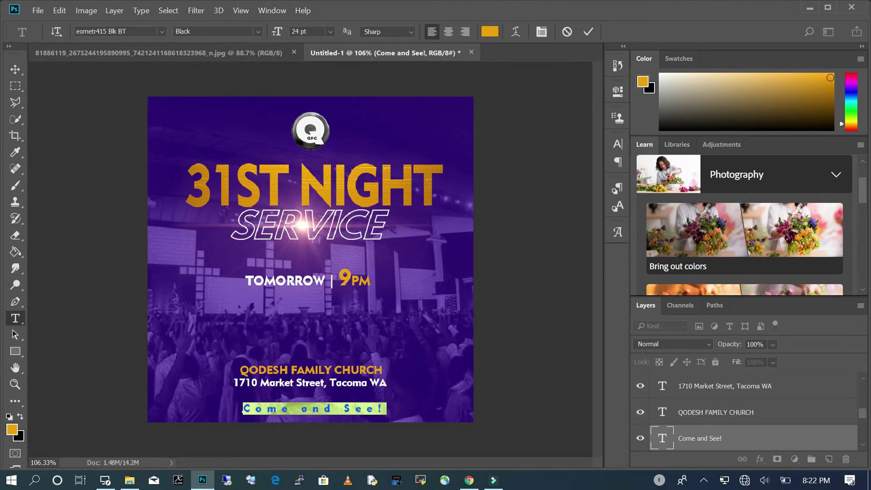
# Step: Preview fonts on Come and See! and switch it to a thin, light typeface
pyautogui.click(134, 31)
pyautogui.press('Down')
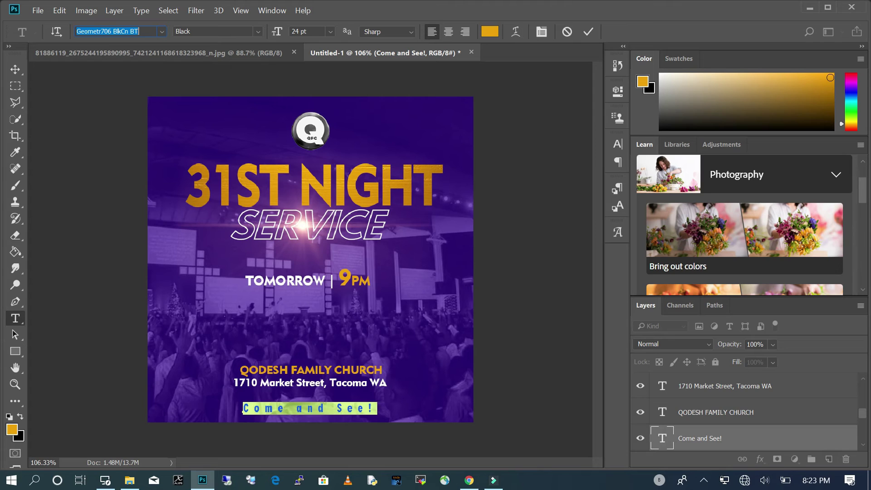
pyautogui.press('Down')
pyautogui.press('Down')
pyautogui.press('Down')
pyautogui.press('Down')
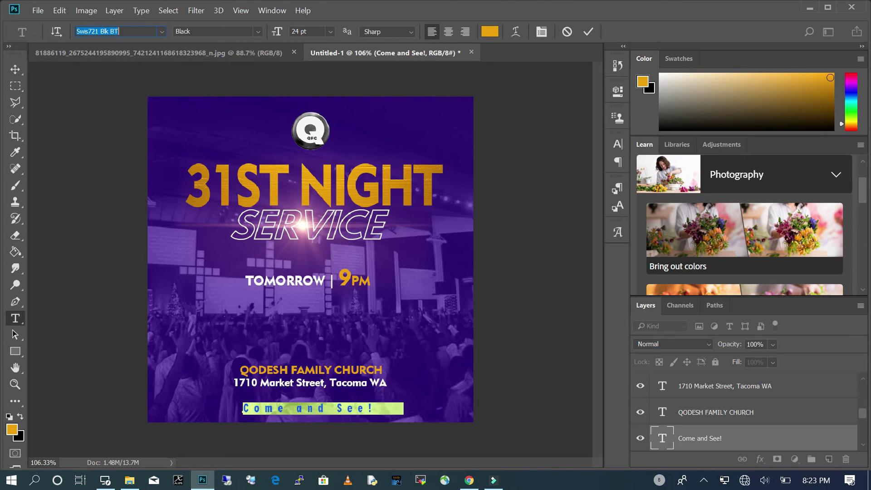
pyautogui.press('Down')
pyautogui.press('Down')
pyautogui.press('Down')
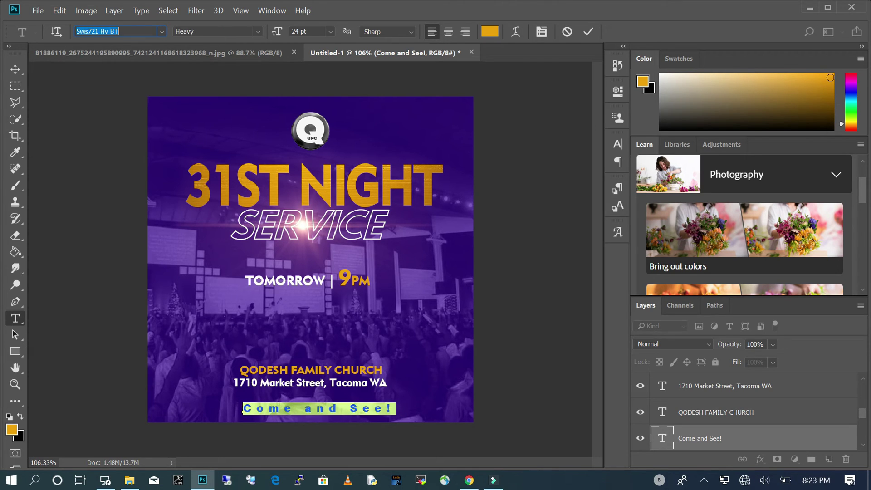
pyautogui.press('Down')
pyautogui.press('Down')
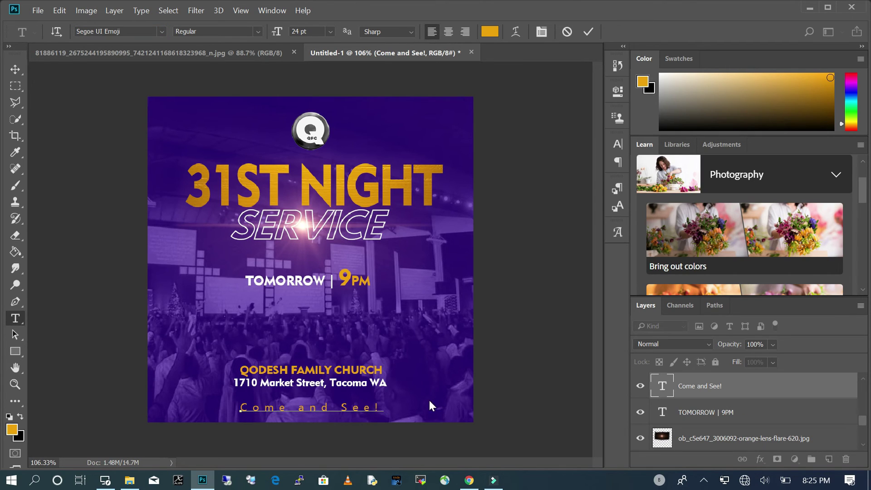
pyautogui.click(429, 400)
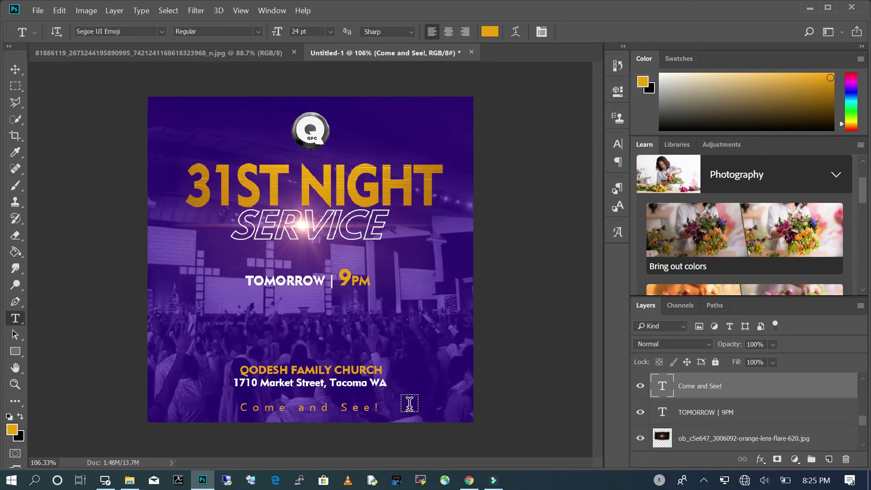
# Step: Select the address text to restyle its font
pyautogui.doubleClick(374, 408)
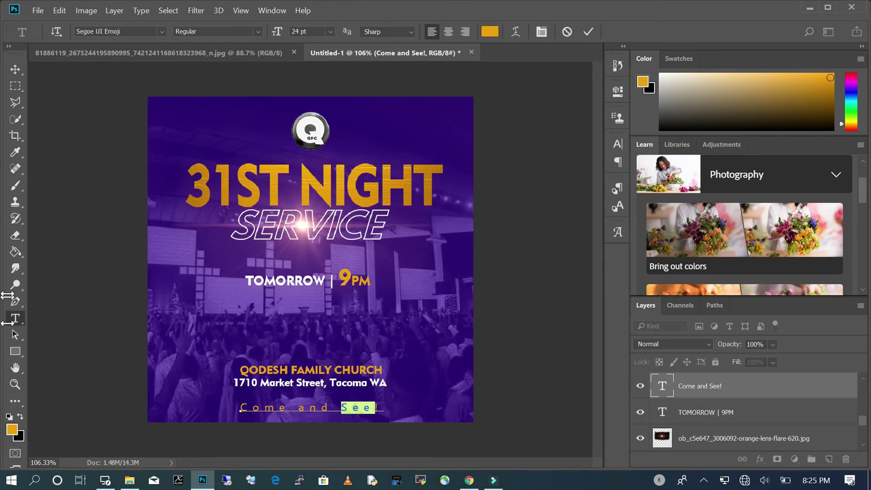
pyautogui.moveTo(234, 382); pyautogui.dragTo(387, 383)
pyautogui.click(162, 31)
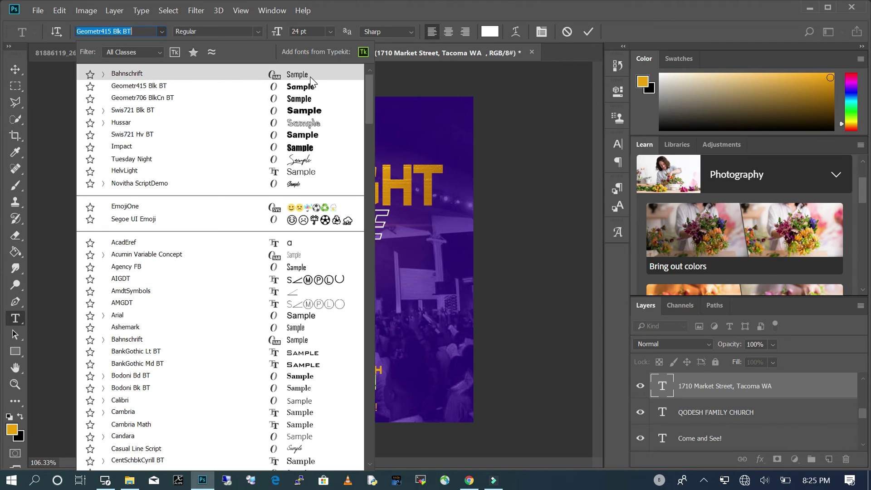
# Step: Set the address to Segoe UI Emoji at about 20 pt, centred under the church name
pyautogui.click(290, 220)
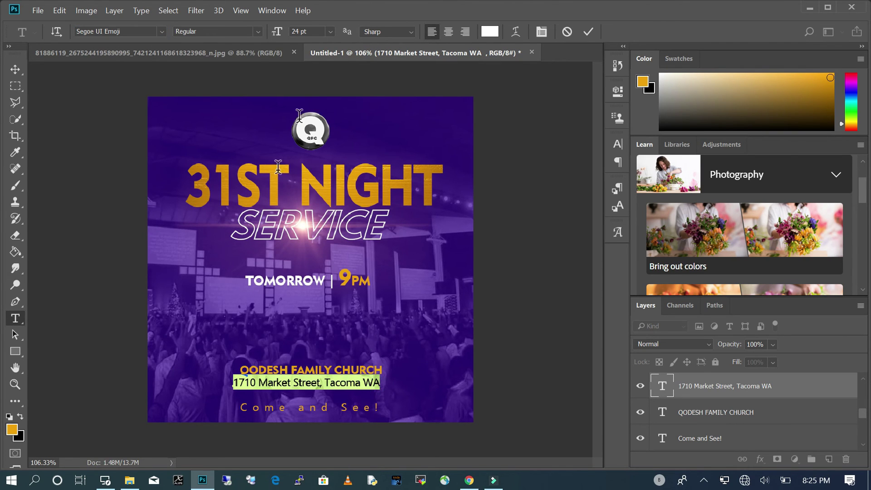
pyautogui.click(330, 32)
pyautogui.click(304, 99)
pyautogui.moveTo(277, 31); pyautogui.dragTo(279, 31)
pyautogui.hotkey('ctrl', 'Return')
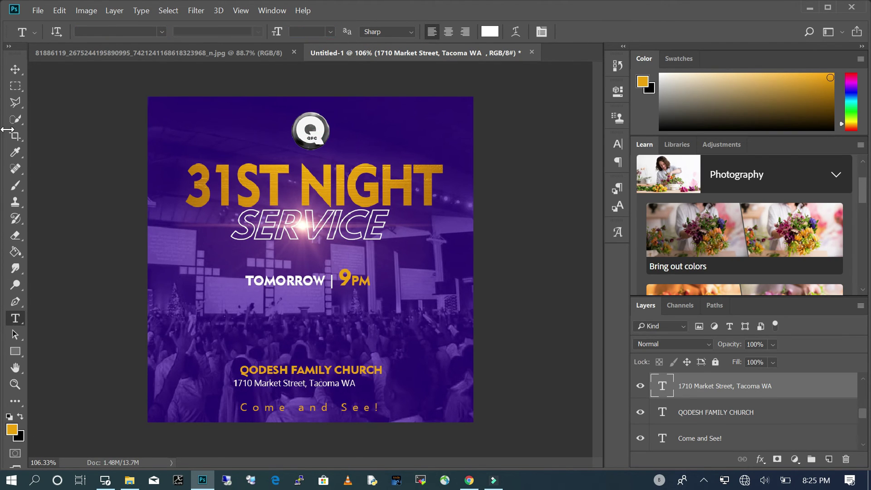
pyautogui.click(15, 69)
pyautogui.moveTo(345, 383); pyautogui.dragTo(366, 384)
pyautogui.click(372, 420)
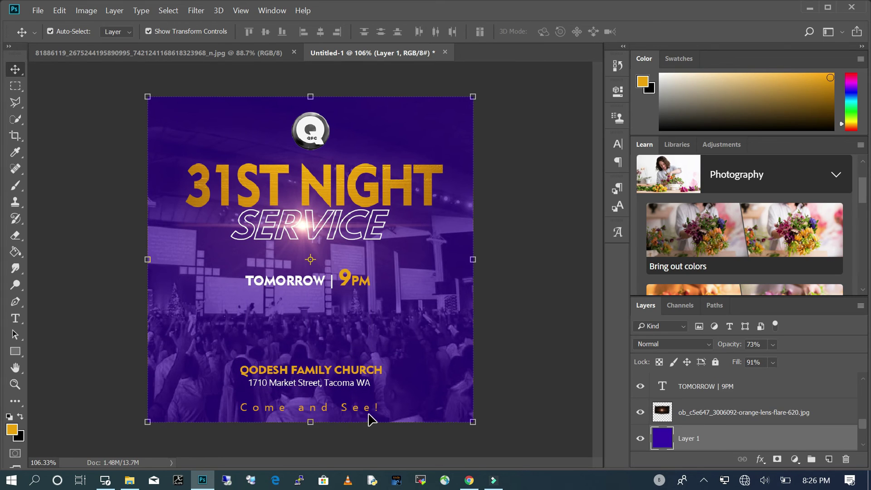
# Step: Give Come and See! 1000 tracking and recentre it on the flyer
pyautogui.click(371, 412)
pyautogui.press('t')
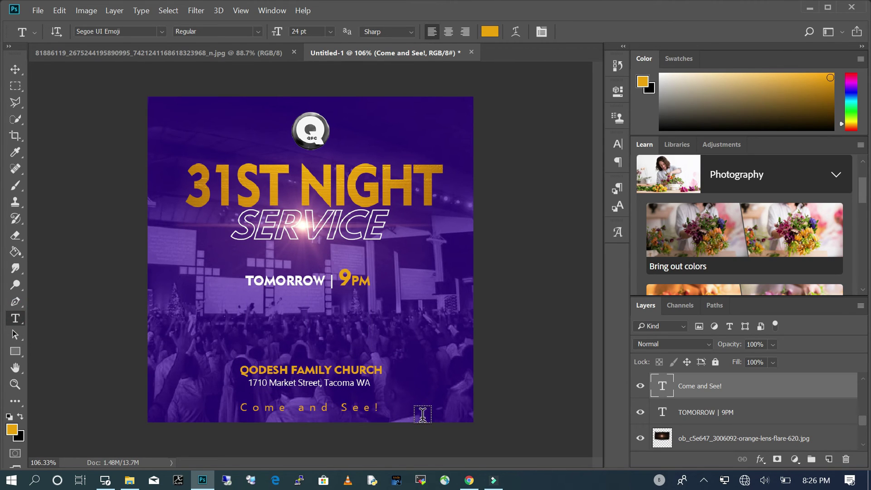
pyautogui.moveTo(383, 407); pyautogui.dragTo(299, 449)
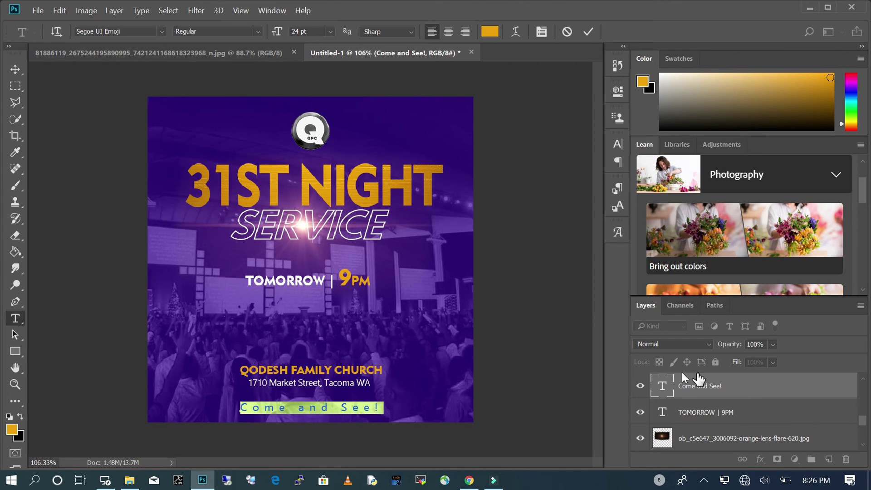
pyautogui.click(617, 141)
pyautogui.doubleClick(570, 189)
pyautogui.write('1000')
pyautogui.hotkey('ctrl', 'Return')
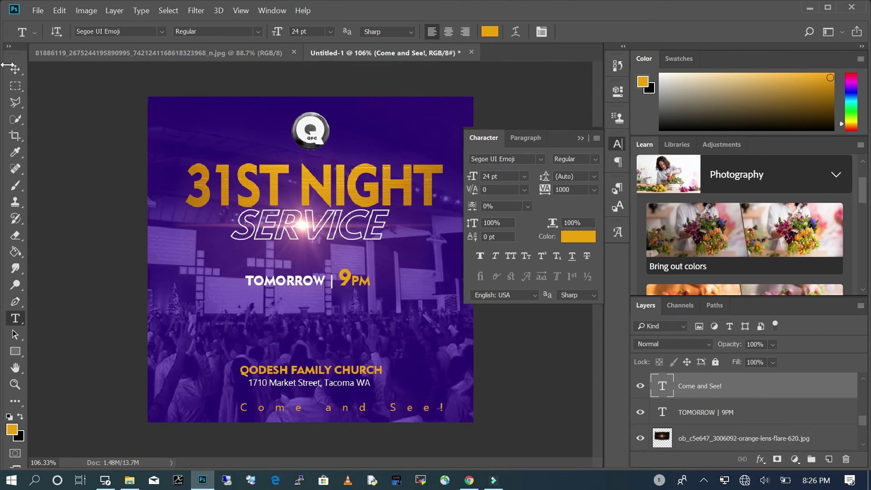
pyautogui.press('v')
pyautogui.moveTo(287, 414); pyautogui.dragTo(257, 417)
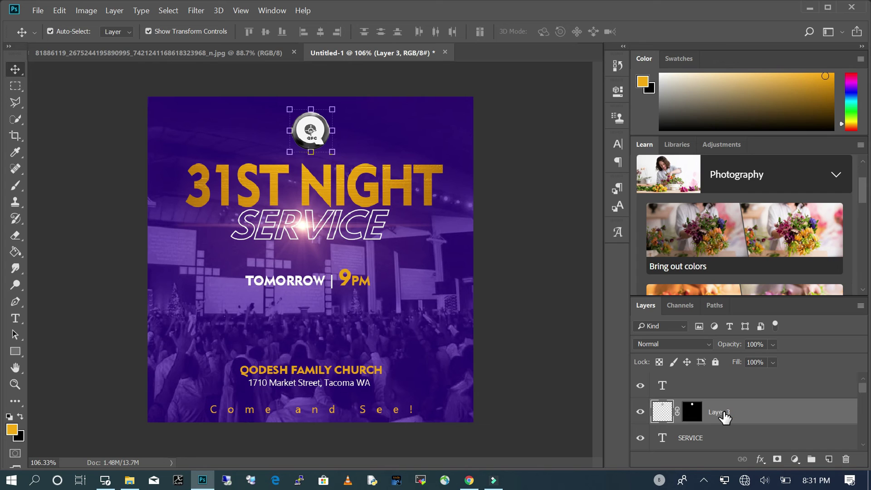
# Step: Delete the old logo layer (Layer 3) and open the QFC logo PSD file
pyautogui.click(752, 408)
pyautogui.moveTo(753, 411); pyautogui.dragTo(846, 459)
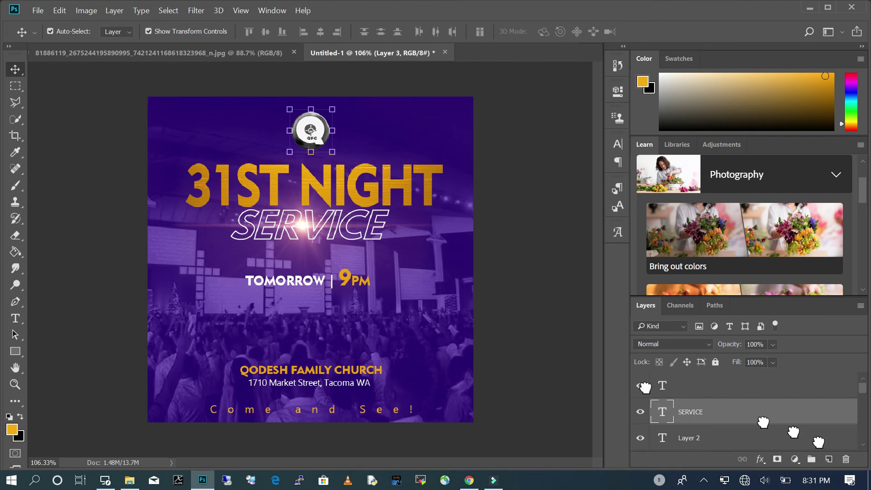
pyautogui.click(130, 480)
pyautogui.click(289, 159)
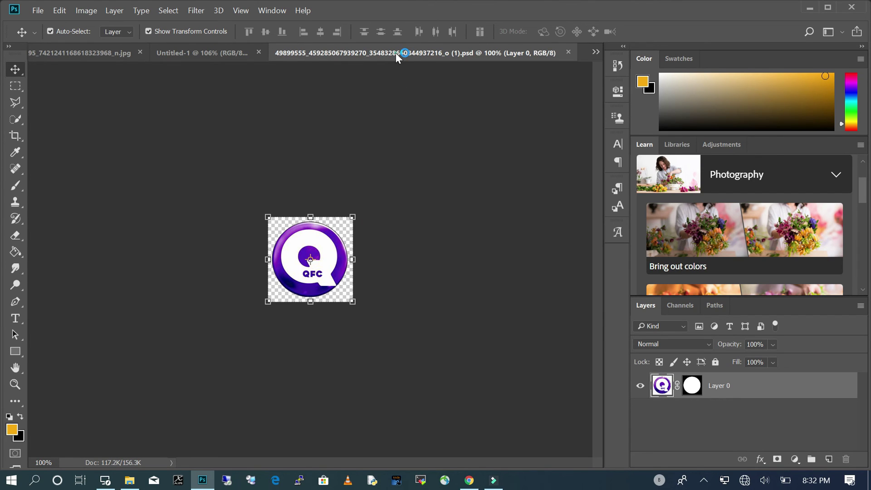
# Step: Drag the QFC logo onto the flyer, scale it down at top centre, and close the logo file
pyautogui.moveTo(395, 53); pyautogui.dragTo(383, 97)
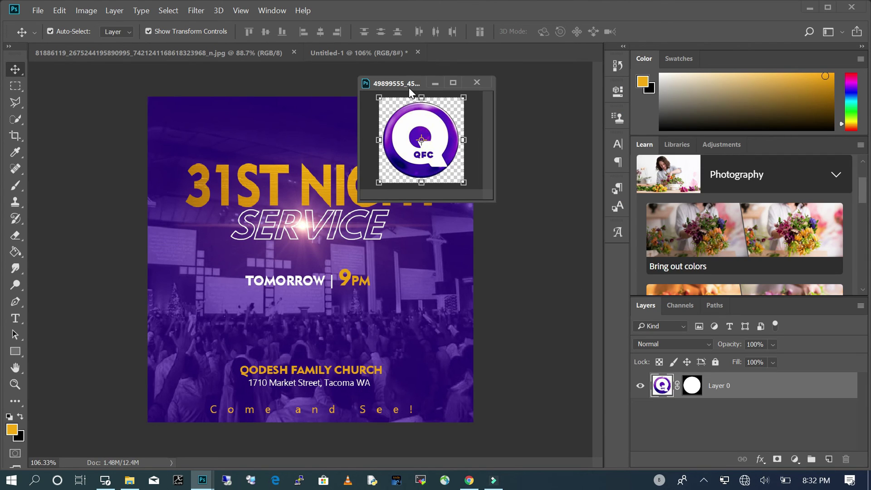
pyautogui.click(580, 192)
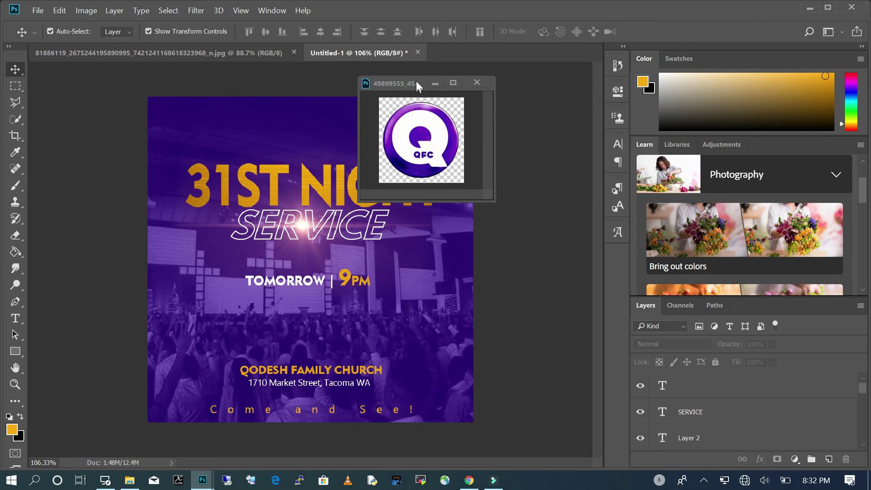
pyautogui.moveTo(416, 80); pyautogui.dragTo(507, 66)
pyautogui.moveTo(480, 155); pyautogui.dragTo(323, 129)
pyautogui.hotkey('ctrl', 't')
pyautogui.press('Return')
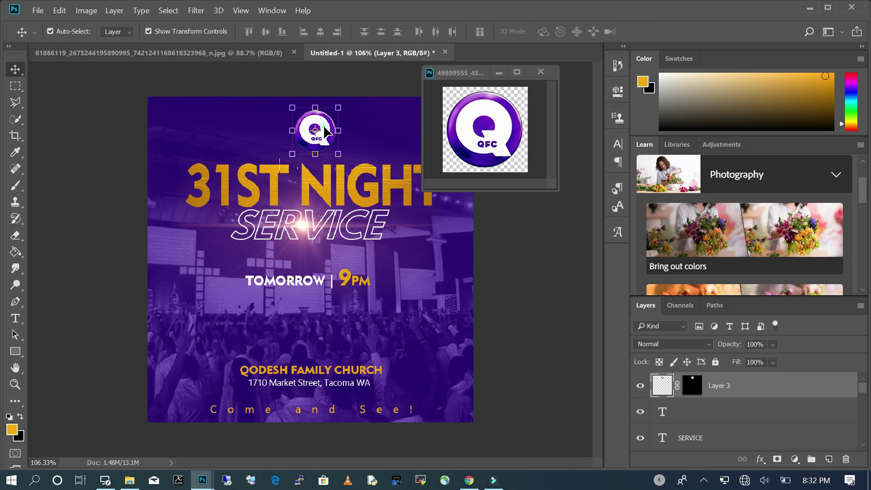
pyautogui.click(540, 71)
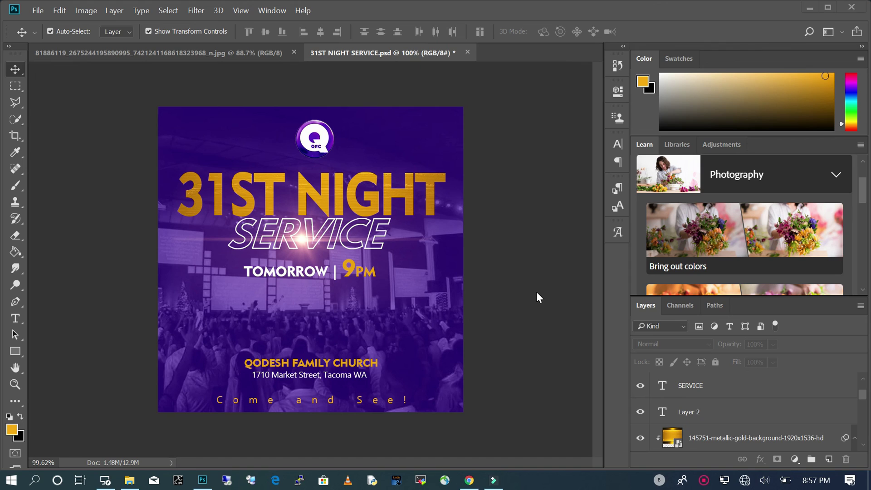